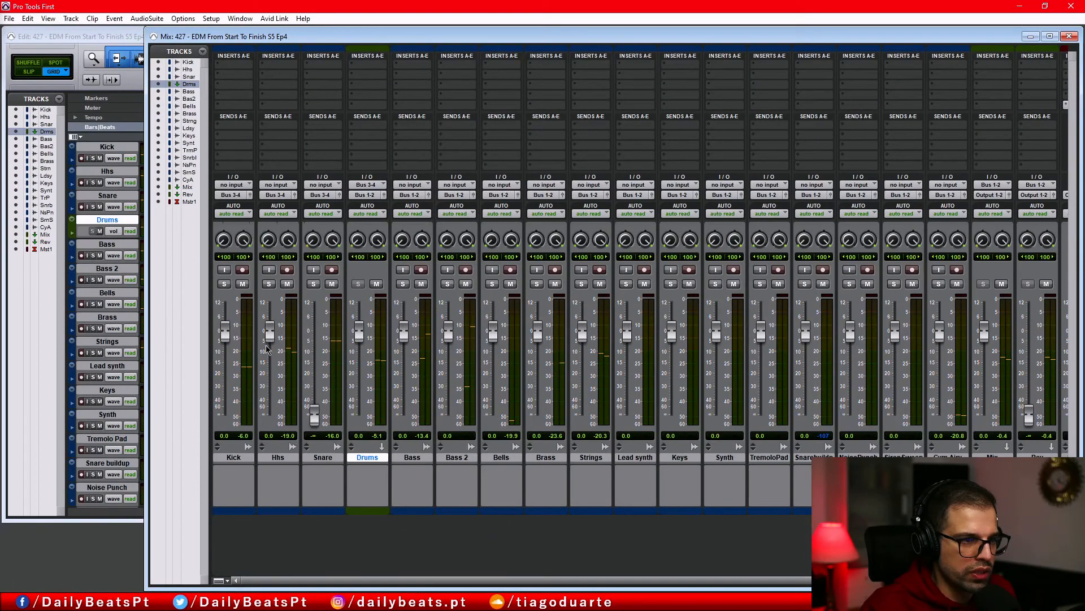
Pull the volume faders of the Kick, Hhs, Bass, Bass 2, Bells, Brass and Strings tracks all the way down.
left_click_drag(270, 336, 269, 421)
left_click_drag(225, 336, 267, 493)
left_click_drag(403, 333, 404, 422)
left_click_drag(448, 333, 484, 394)
left_click_drag(491, 333, 493, 472)
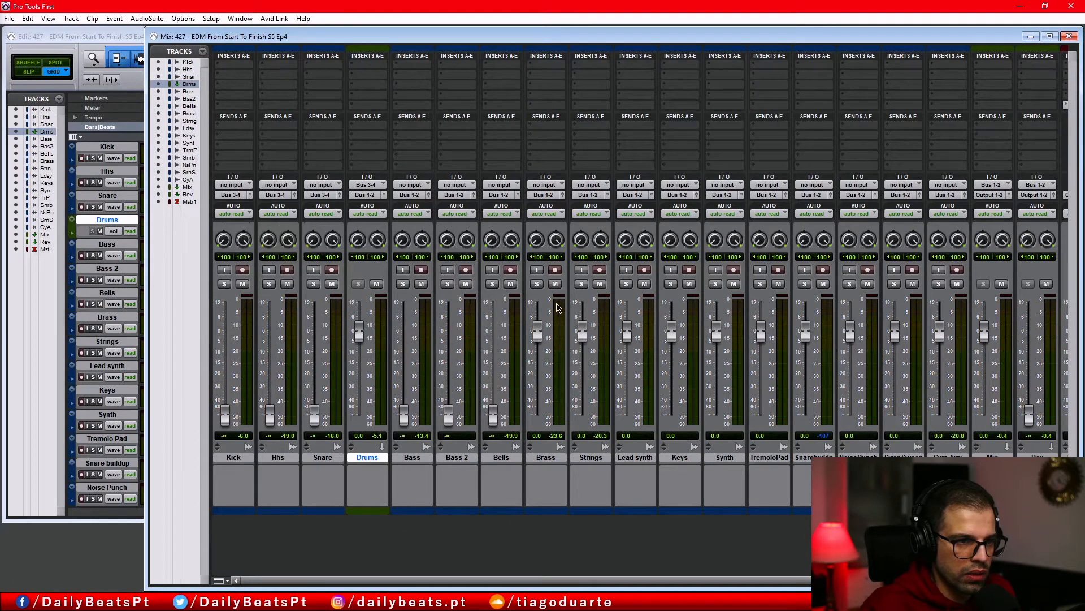
left_click_drag(537, 333, 546, 479)
left_click_drag(585, 335, 583, 418)
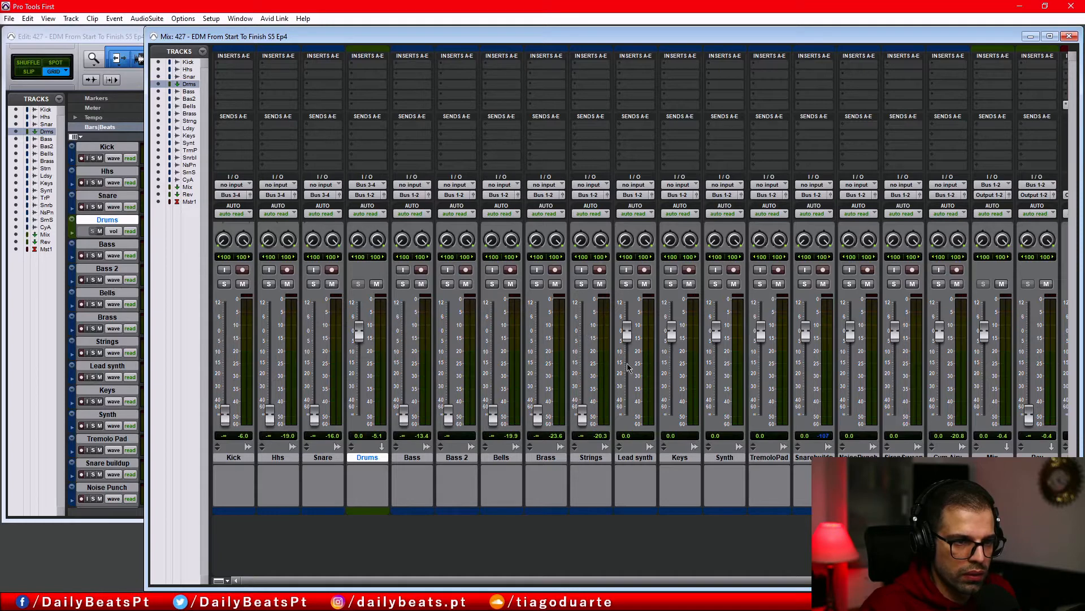
Pull the faders of Lead synth, Keys, Synth, Tremolo Pad and Snare buildup all the way down.
left_click_drag(626, 333, 627, 421)
left_click_drag(672, 333, 673, 441)
left_click_drag(716, 333, 716, 452)
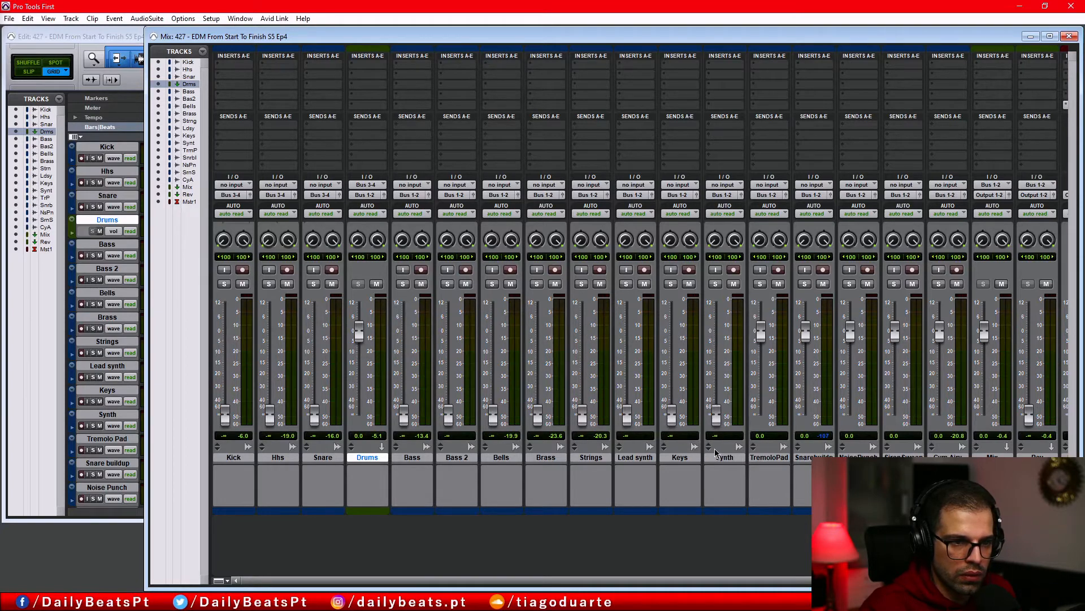
left_click_drag(762, 334, 789, 397)
left_click_drag(812, 339, 808, 418)
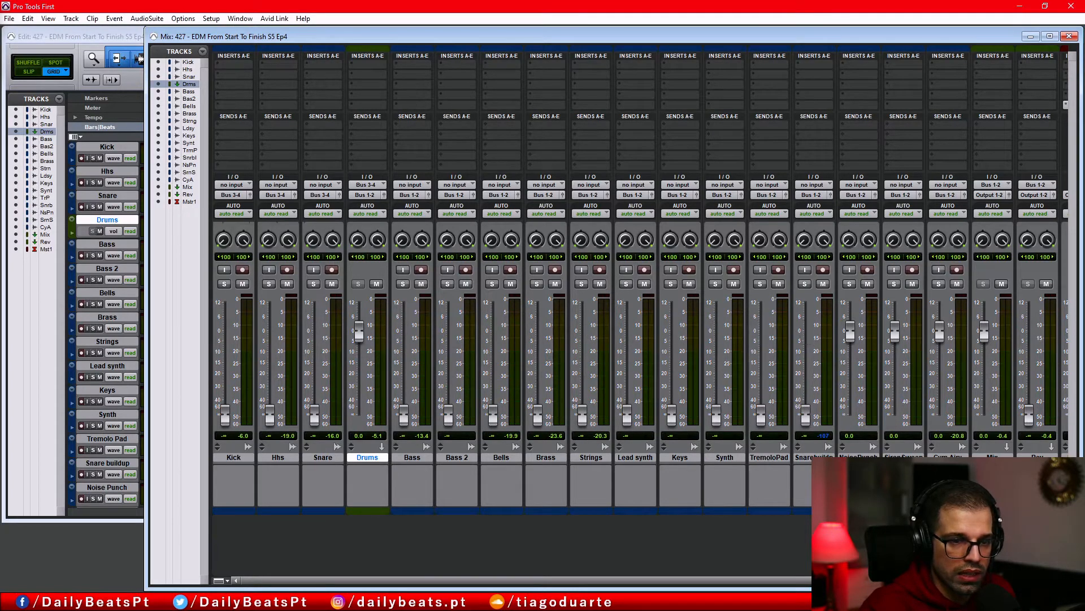
Pull the faders of Noise Punch, Siren Sweep and Cym Airy all the way down, and leave the Synth track selected.
left_click(725, 457)
left_click(768, 457)
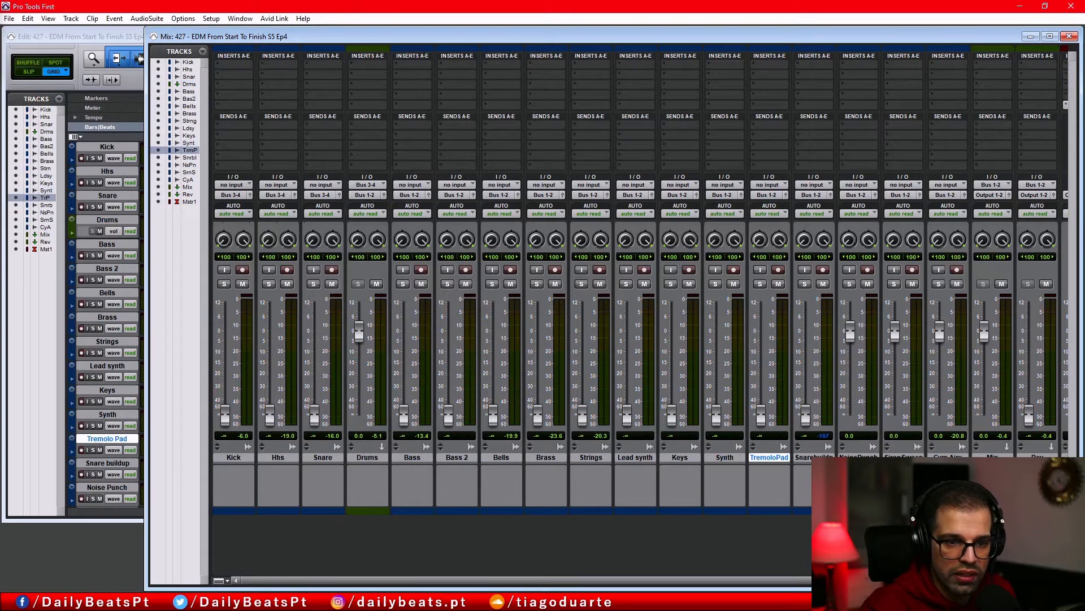
left_click(948, 455, "shift")
left_click_drag(854, 337, 849, 450)
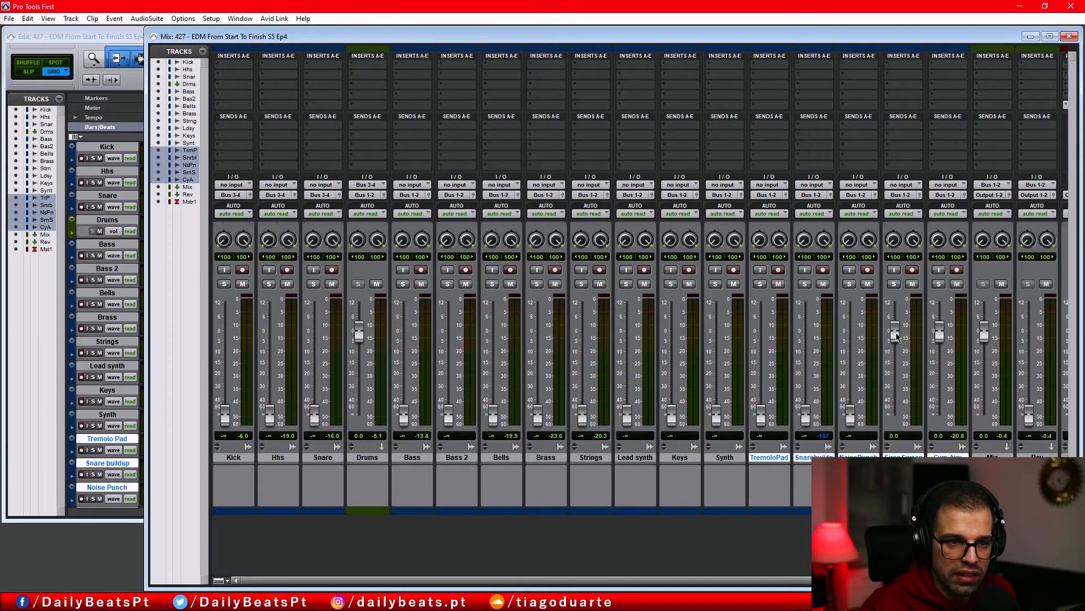
left_click_drag(897, 337, 905, 419)
left_click_drag(891, 342, 888, 427)
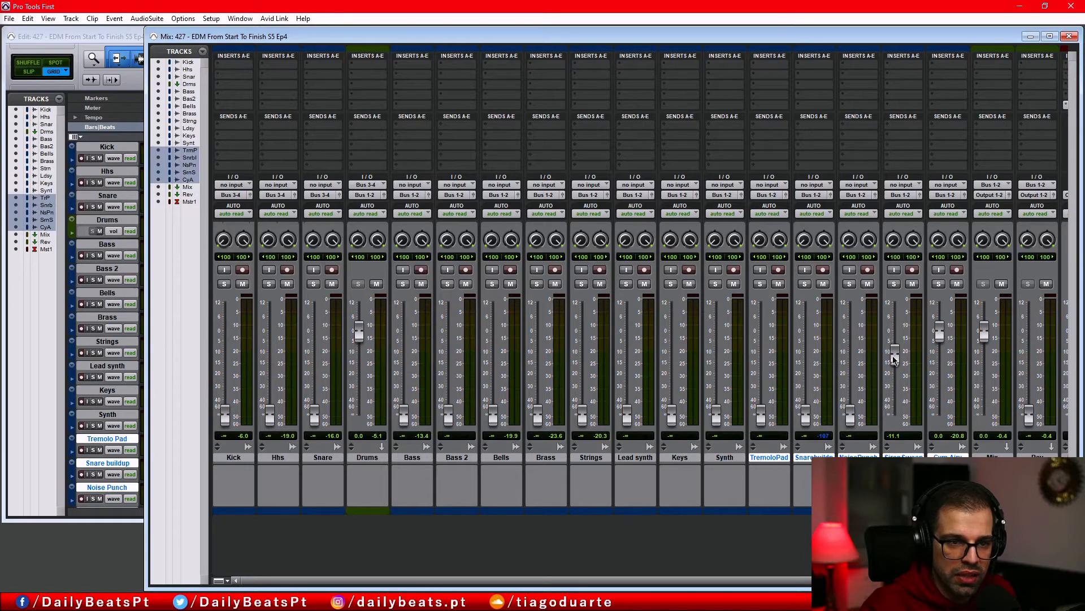
left_click_drag(894, 358, 893, 421)
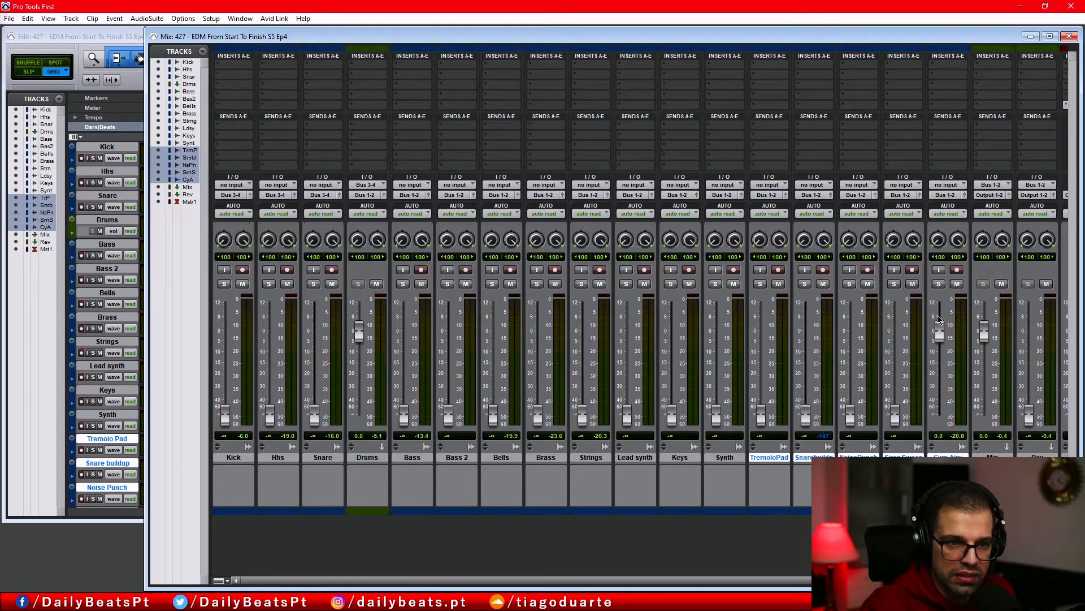
left_click_drag(938, 320, 939, 416)
left_click(713, 457)
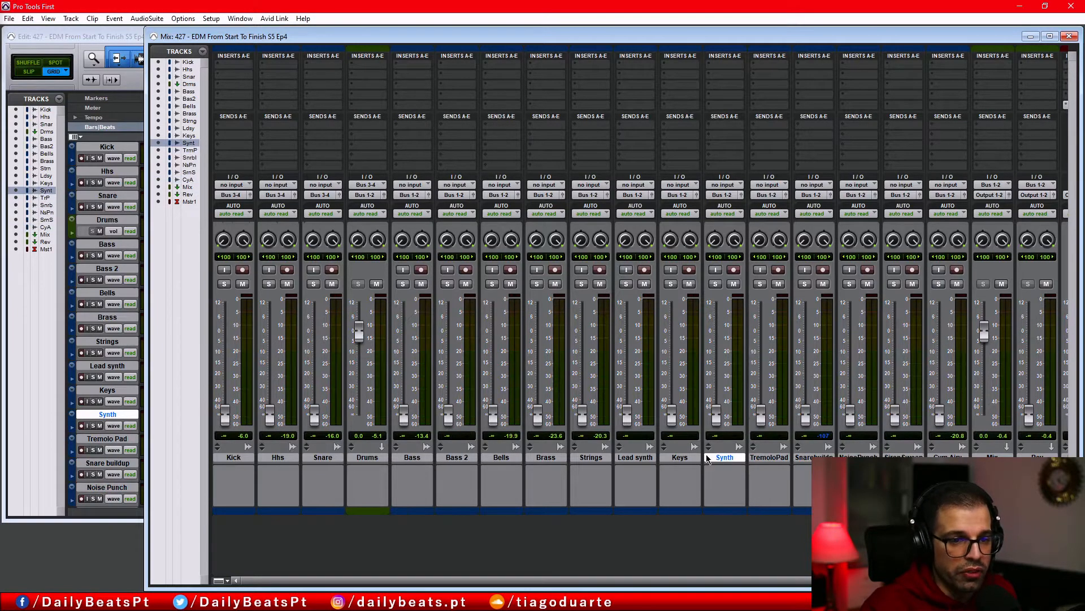
Start playback, centre both Kick pans at 0 and raise the Kick fader to -1.1 dB.
scroll(707, 458, "right", 2)
scroll(696, 459, "left", 2)
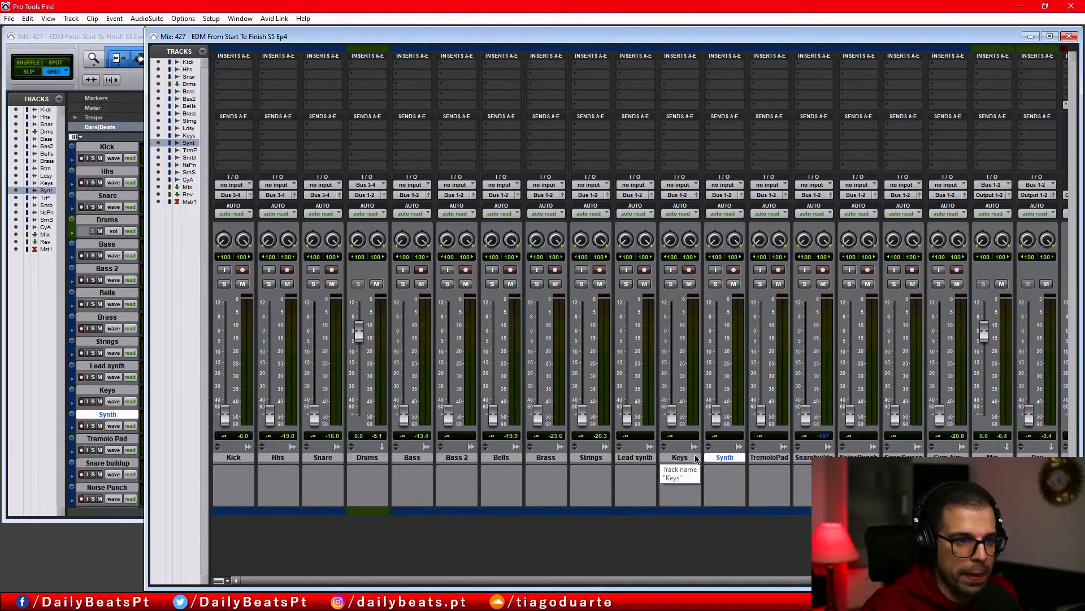
key("space")
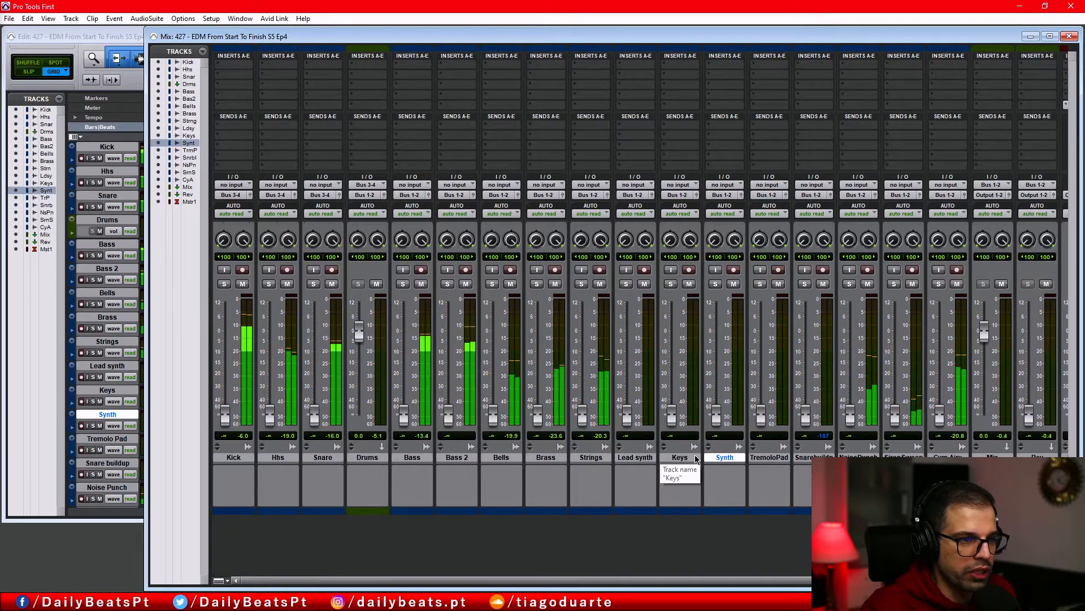
left_click(233, 240, "alt")
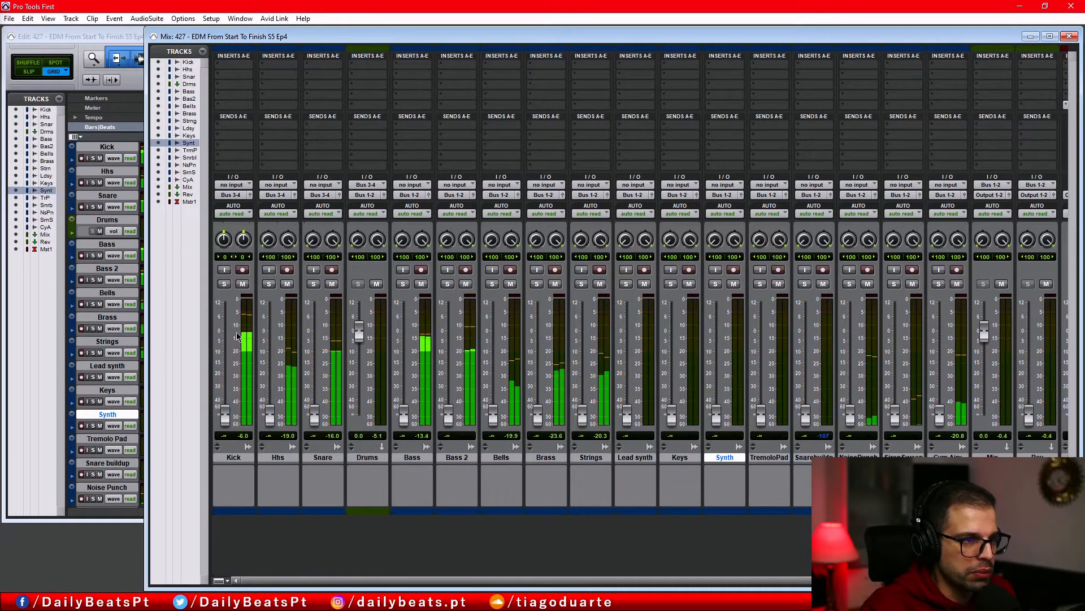
left_click_drag(229, 420, 227, 338)
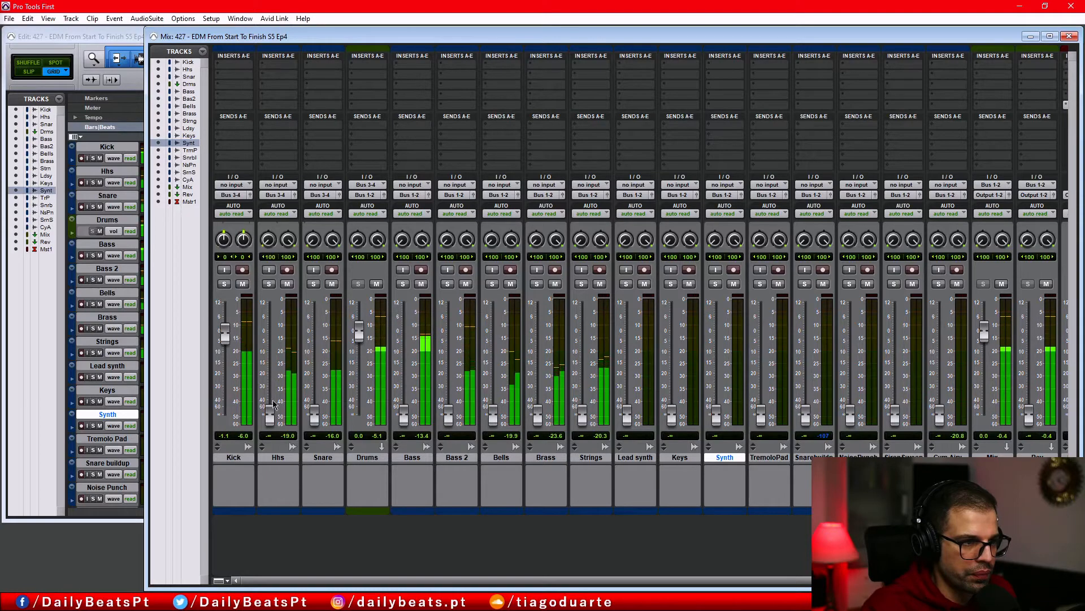
Raise the Hhs fader to -6.8 dB and adjust its panning to narrow the stereo width.
left_click_drag(271, 416, 271, 347)
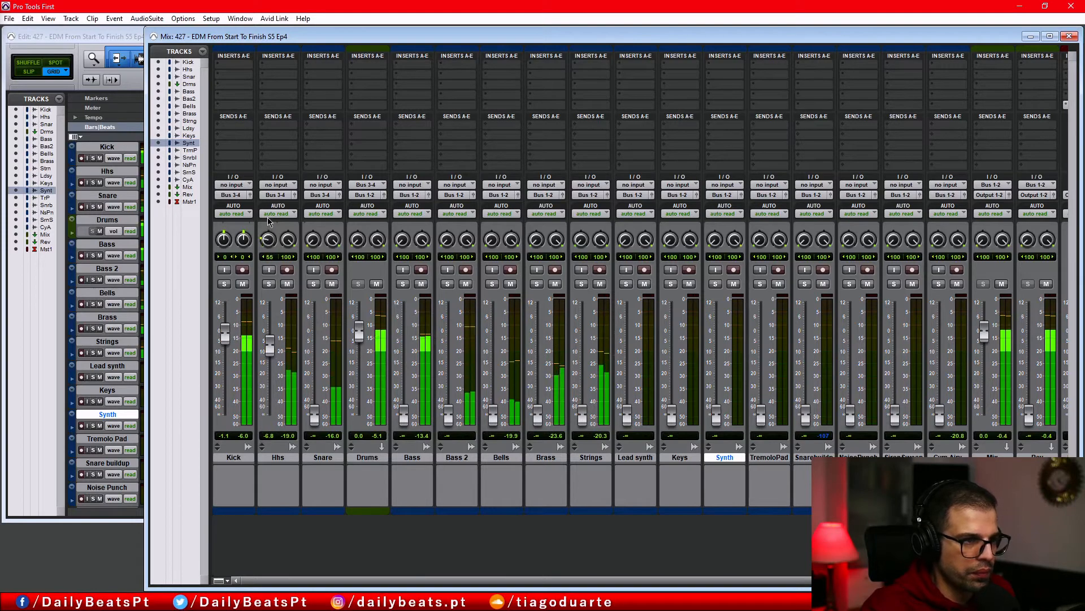
left_click_drag(268, 240, 295, 252)
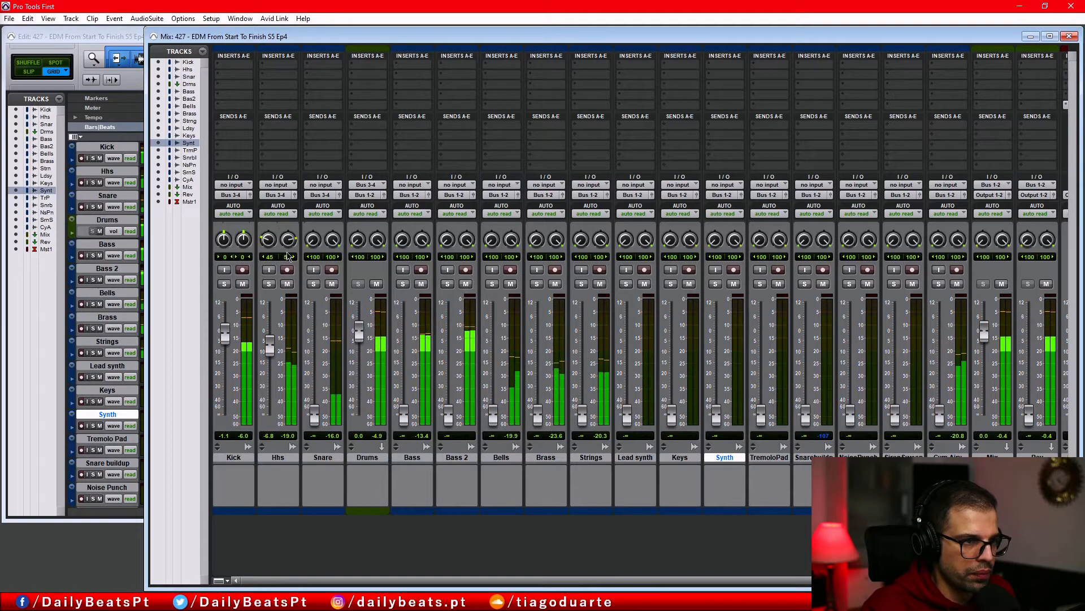
left_click_drag(277, 238, 269, 240)
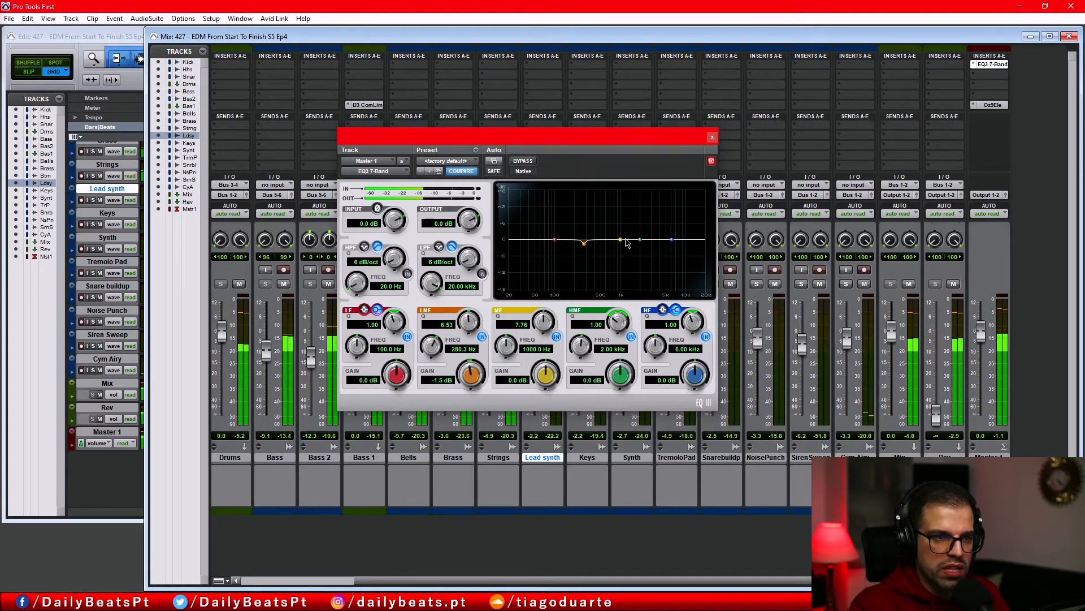
Sweep a boosted mid band on the Master 1 EQ, switch off its low-frequency band and compare the sound with the EQ bypassed.
left_click_drag(621, 241, 621, 177)
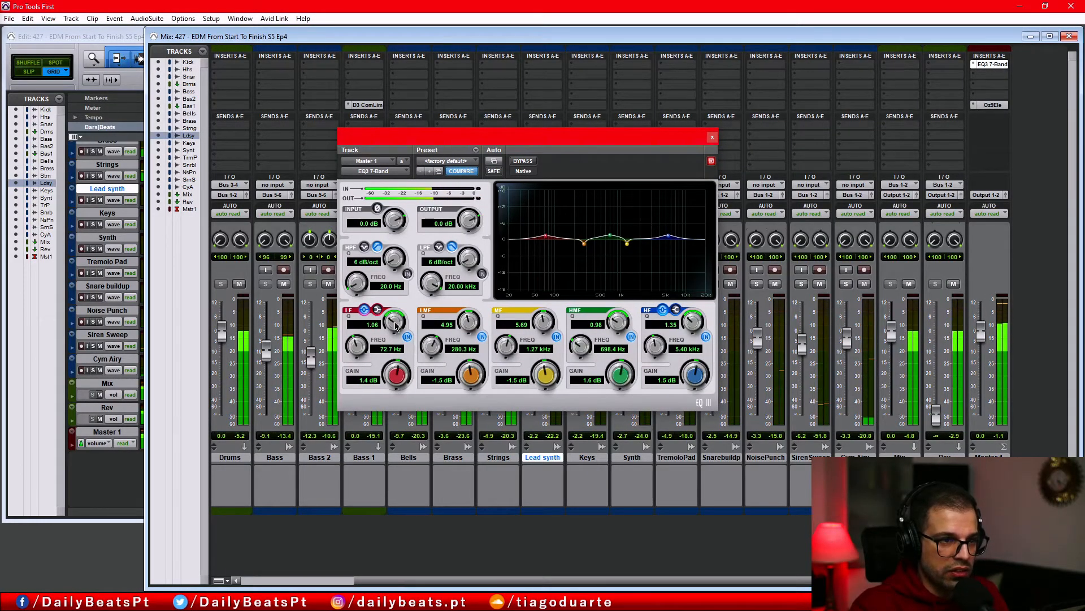
left_click(407, 337)
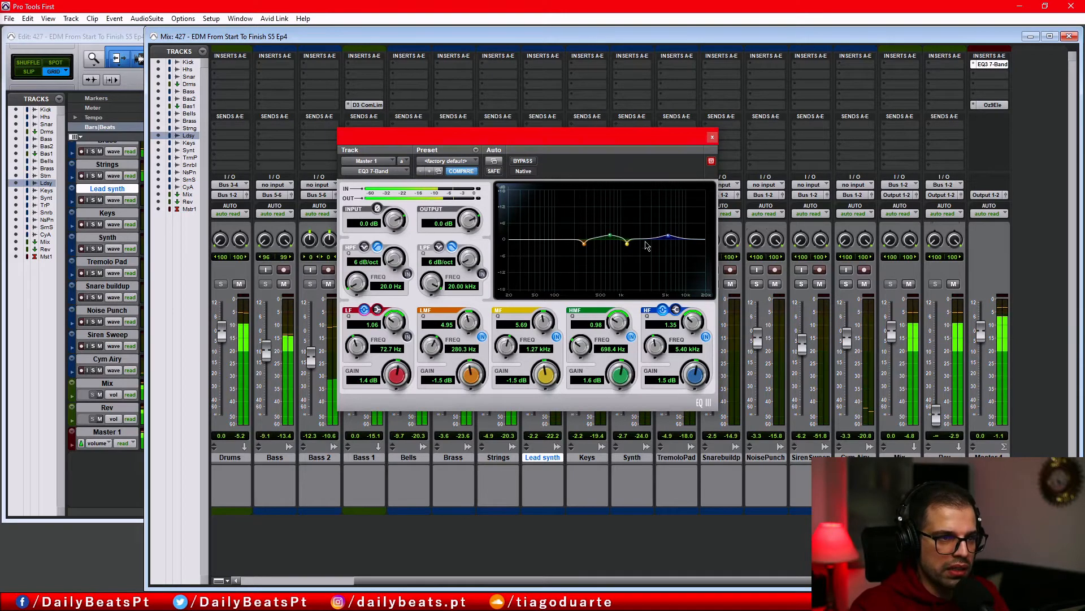
left_click(521, 162)
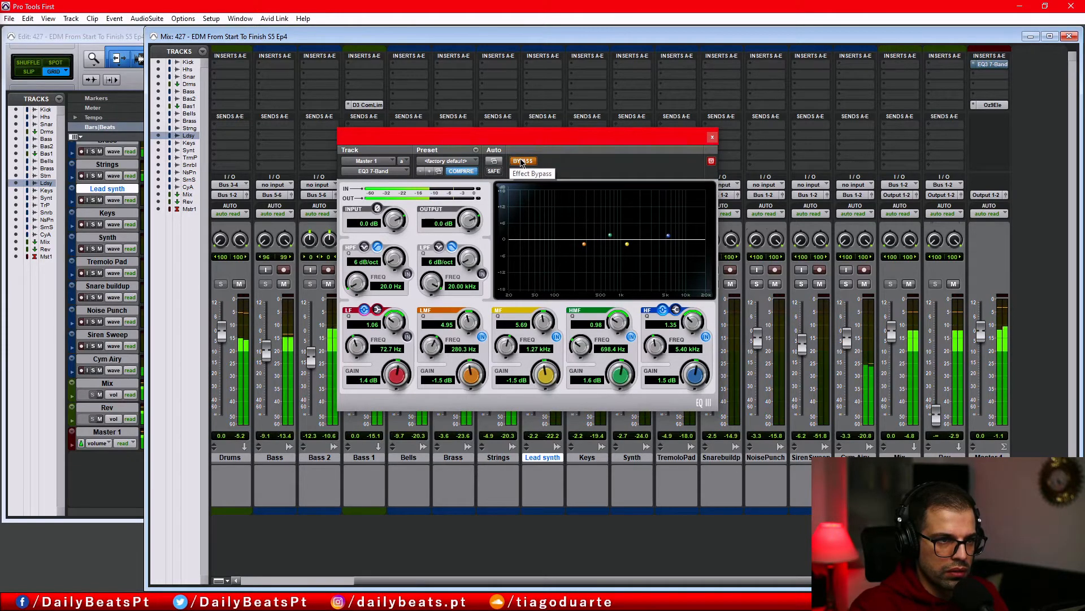
left_click(521, 162)
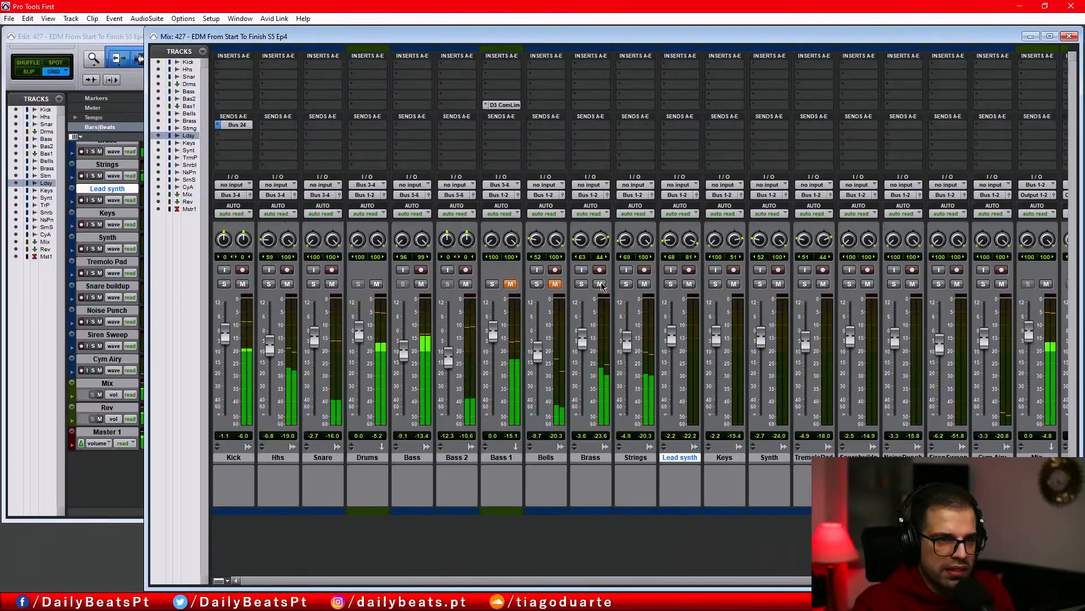
Mute the remaining instrument and effect tracks, including Synth, Tremolo Pad, Snare buildup, Noise Punch, Siren Sweep and Cym Airy.
left_click(778, 284)
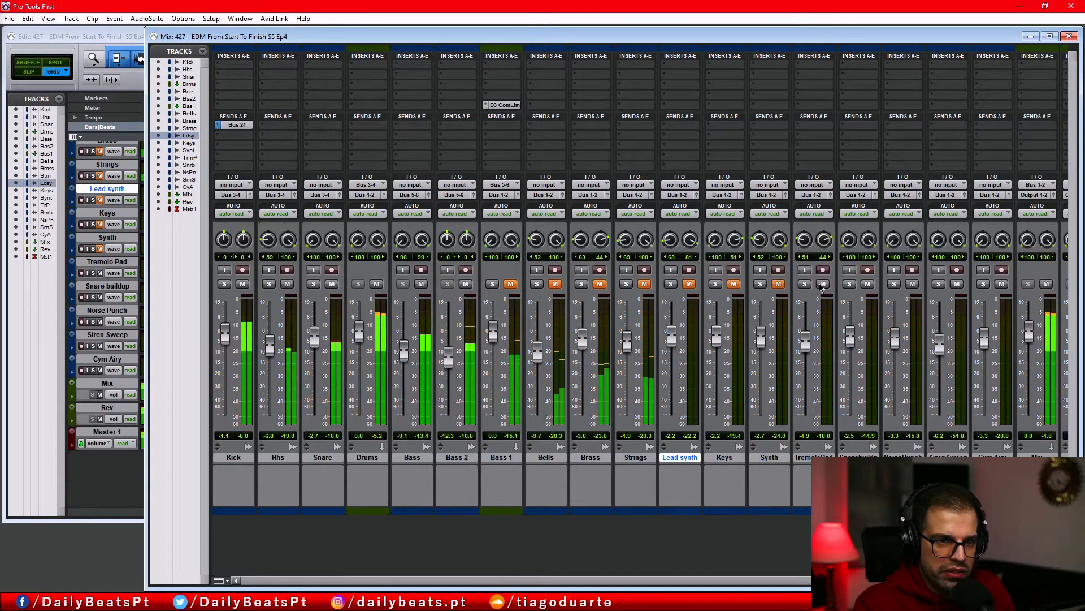
left_click(823, 284)
left_click(867, 284)
left_click(912, 284)
left_click(957, 284)
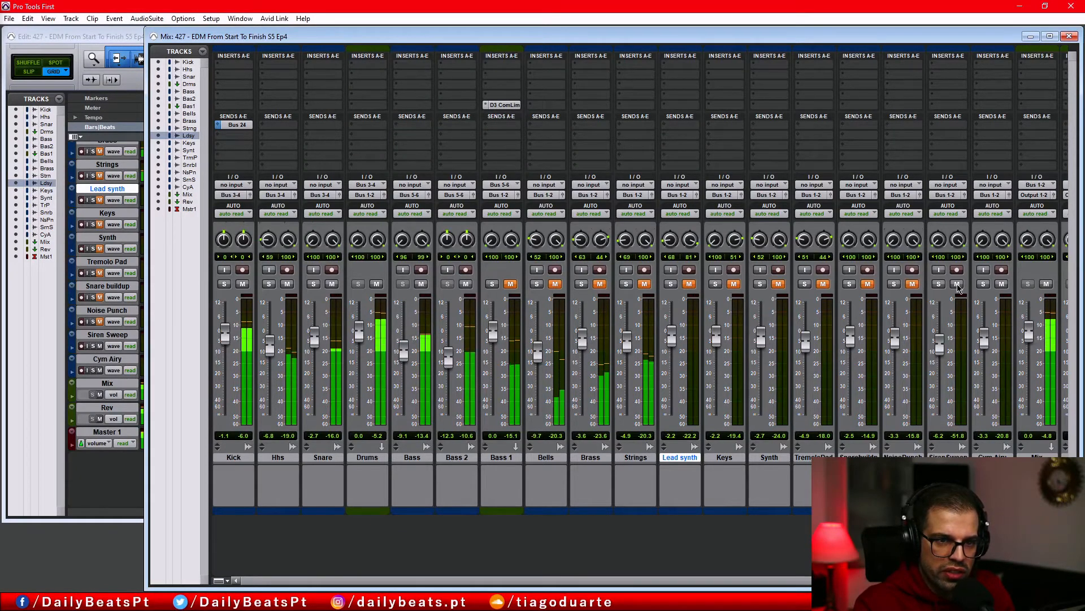
left_click(1002, 284)
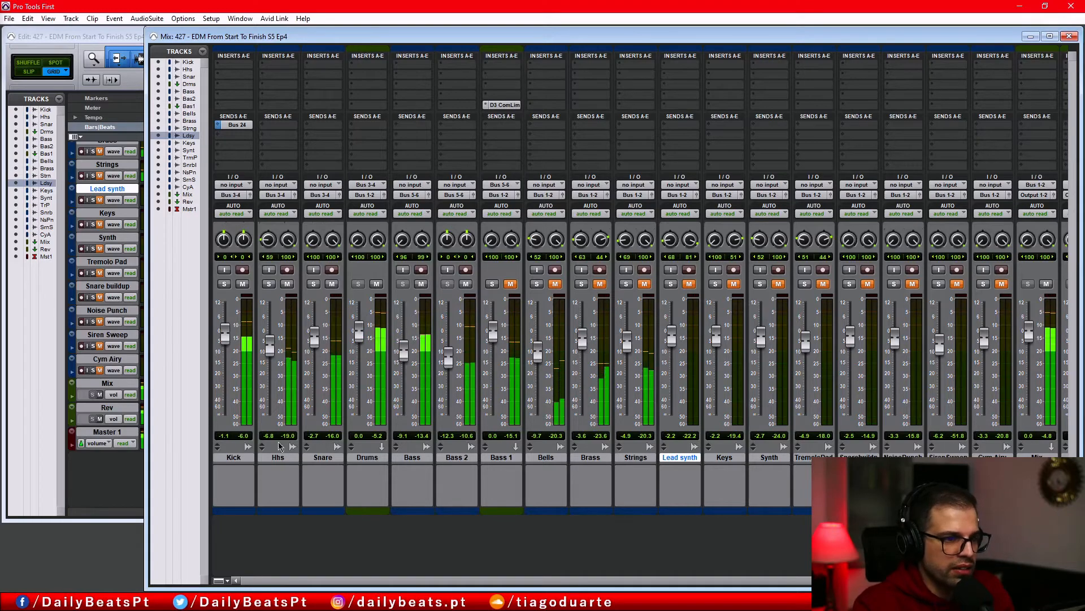
Insert the multichannel EQ3 7-Band (stereo) plug-in in the first insert slot of the Drums track.
left_click(368, 65)
mouse_move(441, 96)
mouse_move(512, 100)
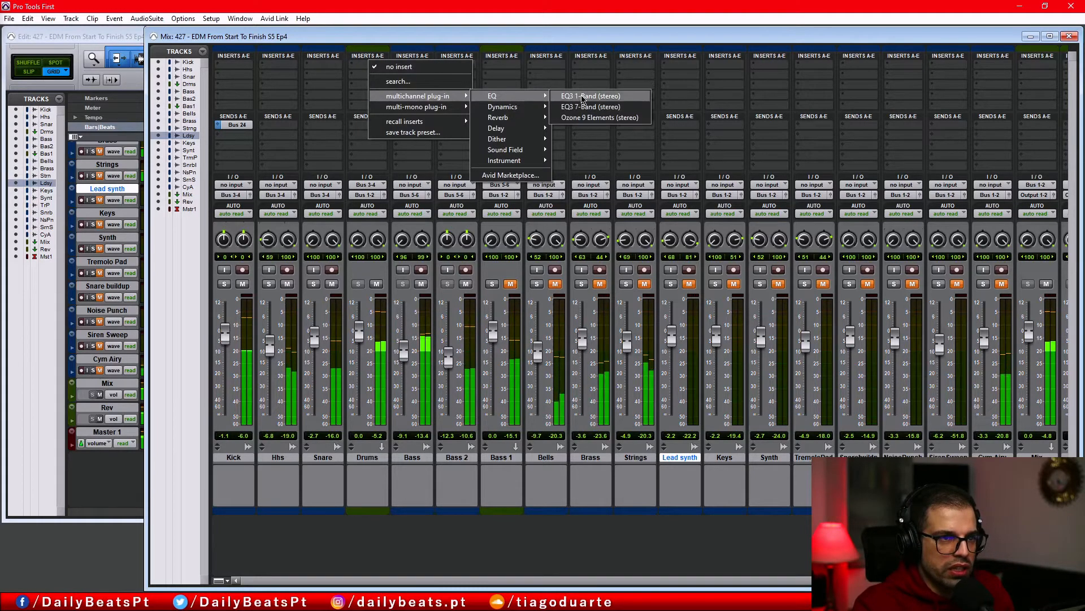
left_click(588, 106)
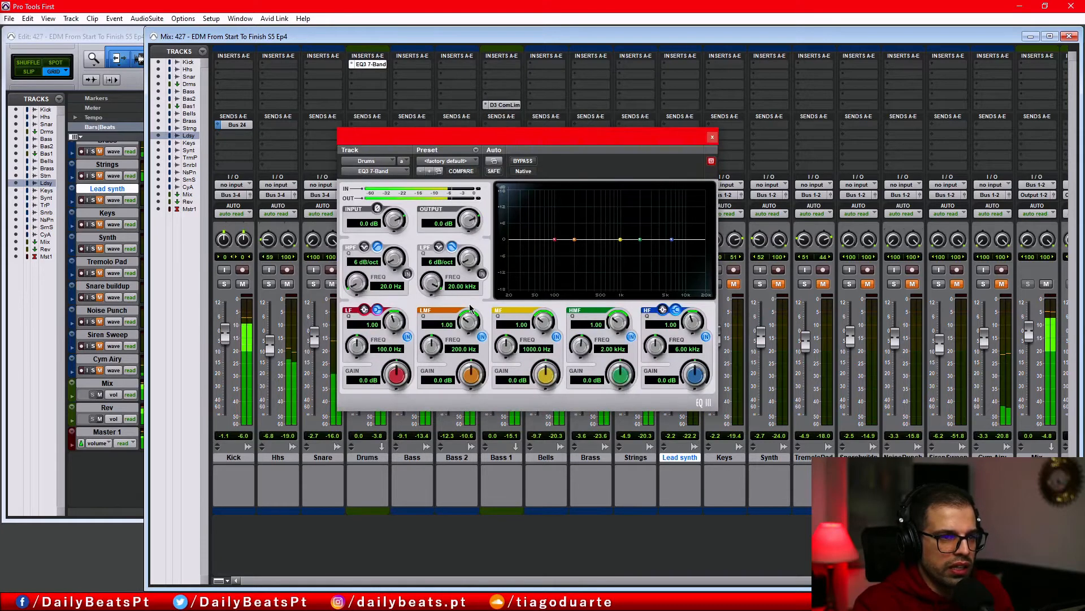
Sweep a narrow 16 dB low-mid boost on the Drums EQ to 114.7 Hz, then cut that frequency by 3 dB.
left_click_drag(465, 290, 460, 270)
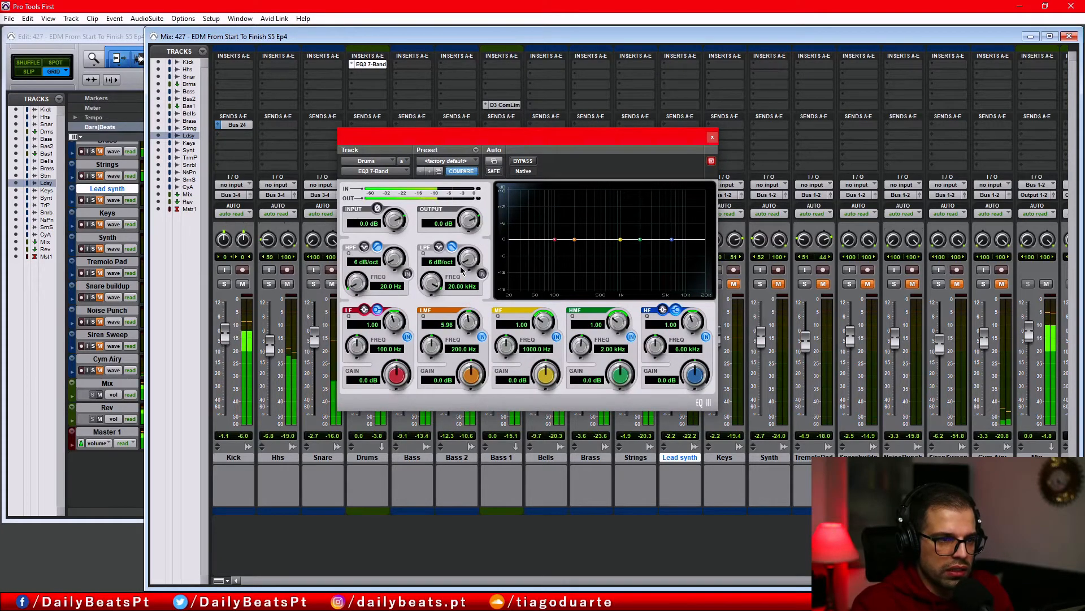
left_click_drag(576, 244, 574, 199)
left_click_drag(469, 329, 470, 310)
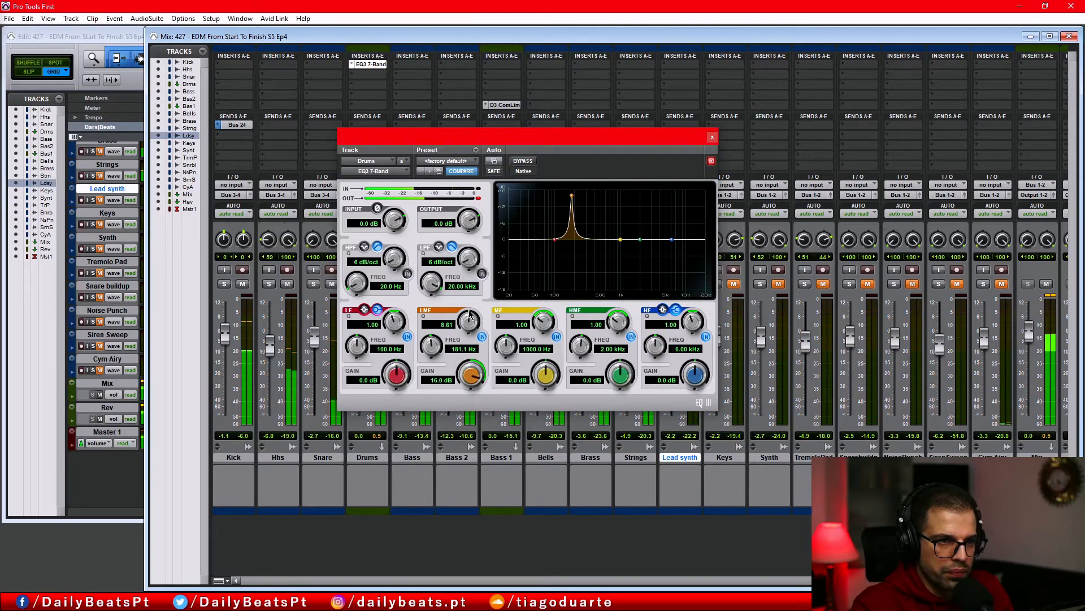
mouse_move(572, 198)
left_mouse_down()
mouse_move(605, 198)
mouse_move(559, 199)
left_mouse_up()
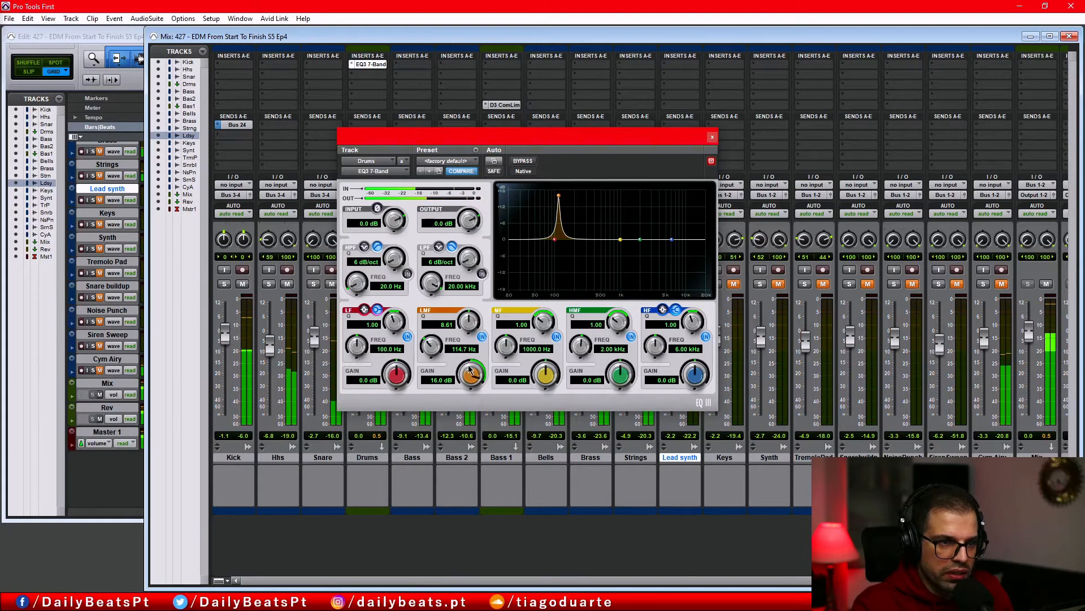
left_click_drag(469, 368, 474, 373)
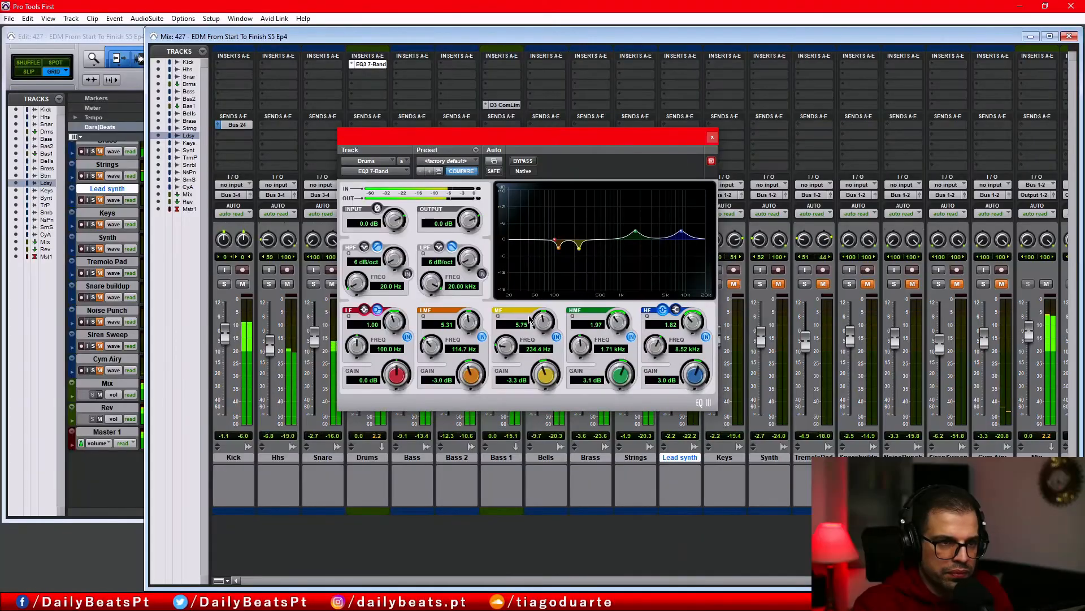
Switch the Drums EQ's low-frequency band to a peak filter and sweep it boosted below 100 Hz.
left_click(365, 310)
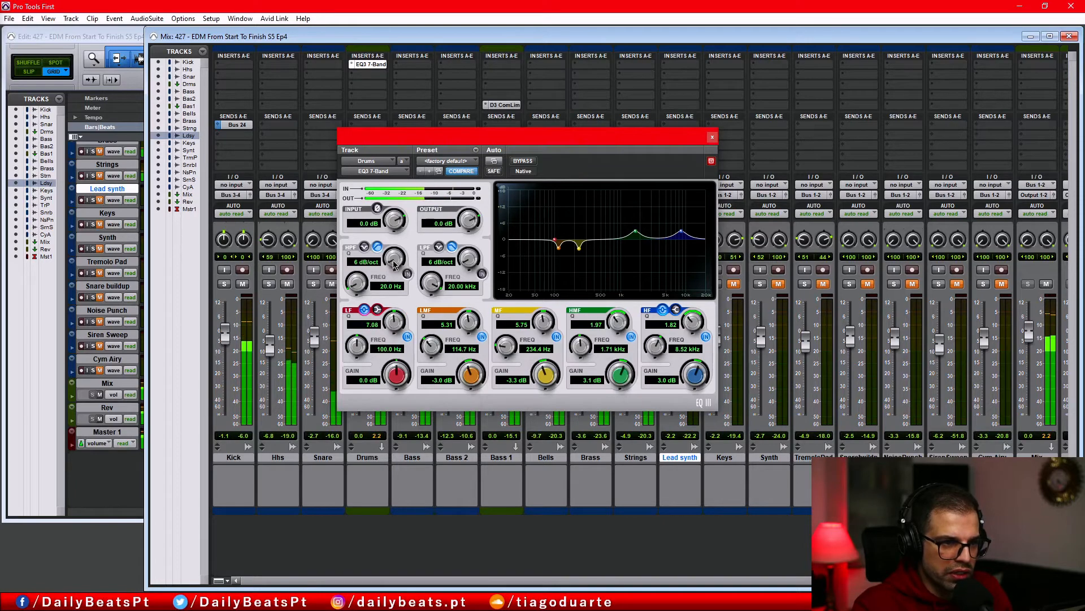
left_click_drag(557, 243, 525, 200)
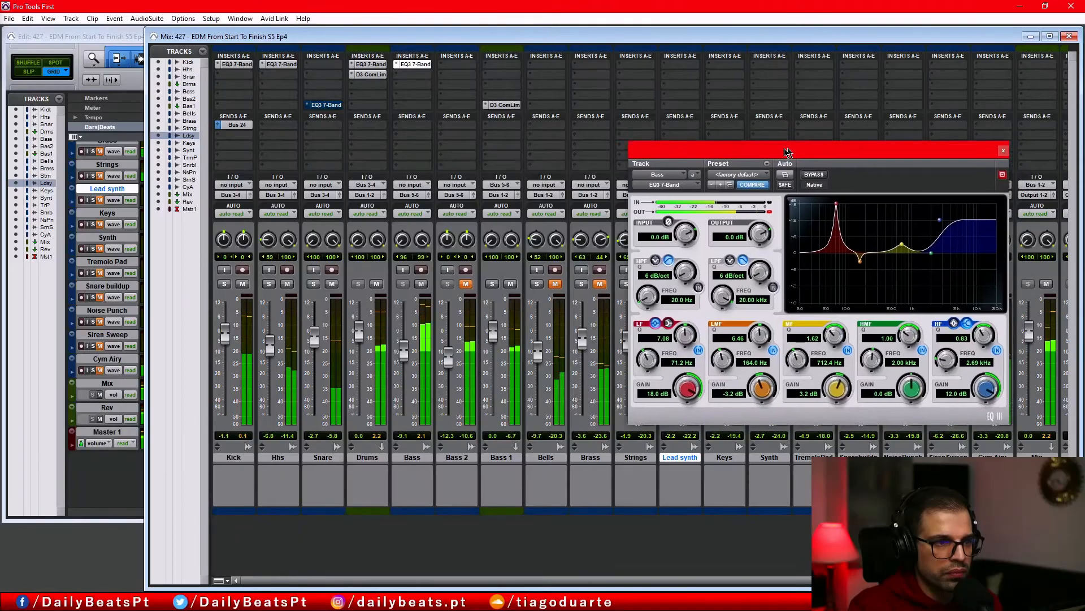
Move the Bass EQ window aside and rename the Bass 1 track as Bass G.
left_click_drag(789, 148, 744, 136)
double_click(501, 457)
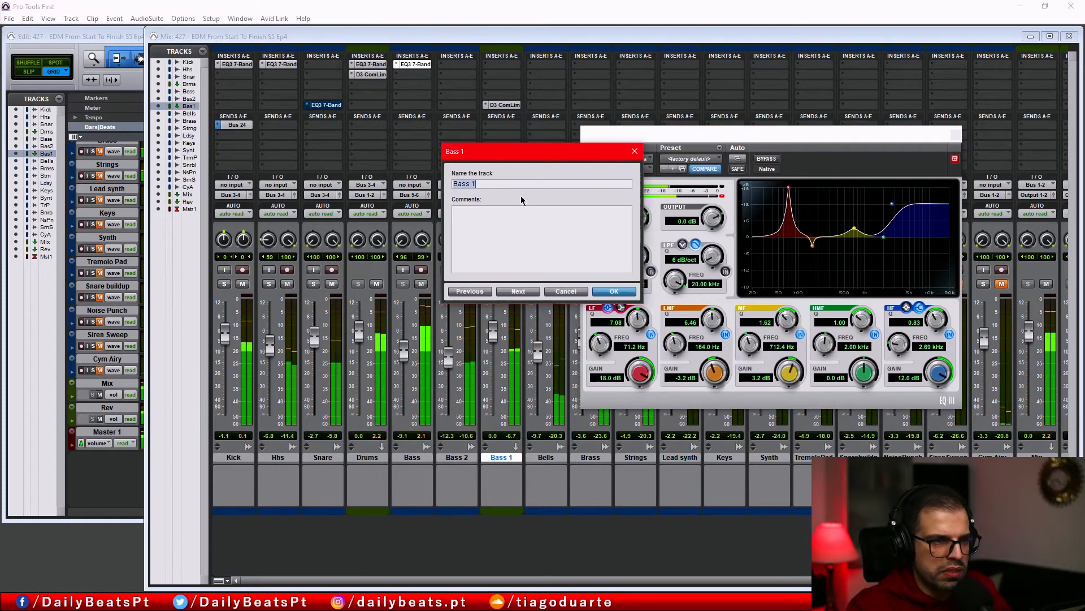
key("BackSpace")
type("G")
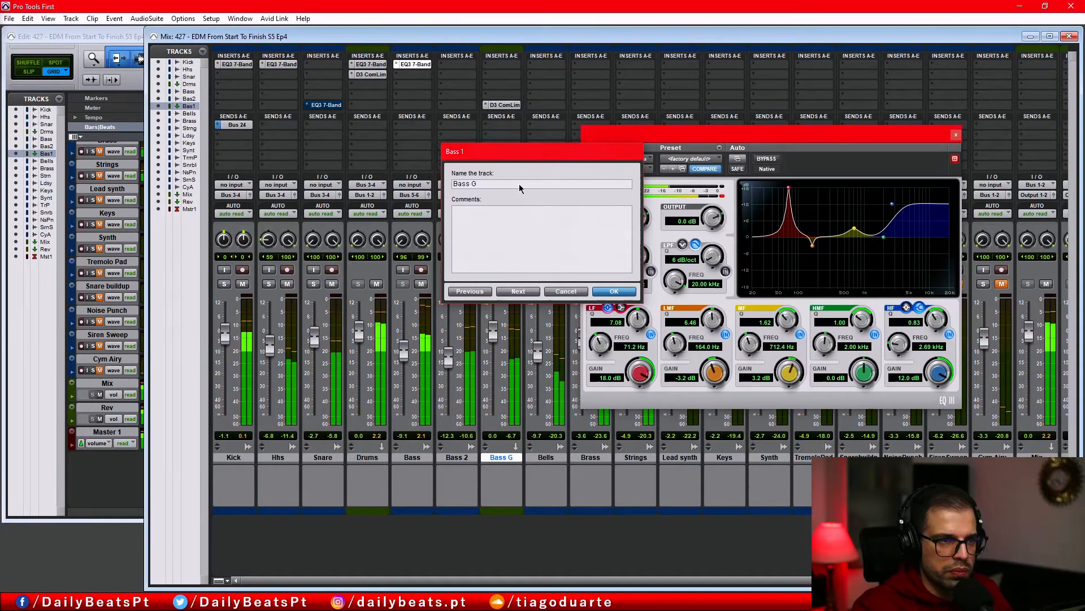
key("Return")
Reposition the Bass EQ window and lower the gain of its low-frequency band at 71.2 Hz.
left_click_drag(772, 136, 593, 131)
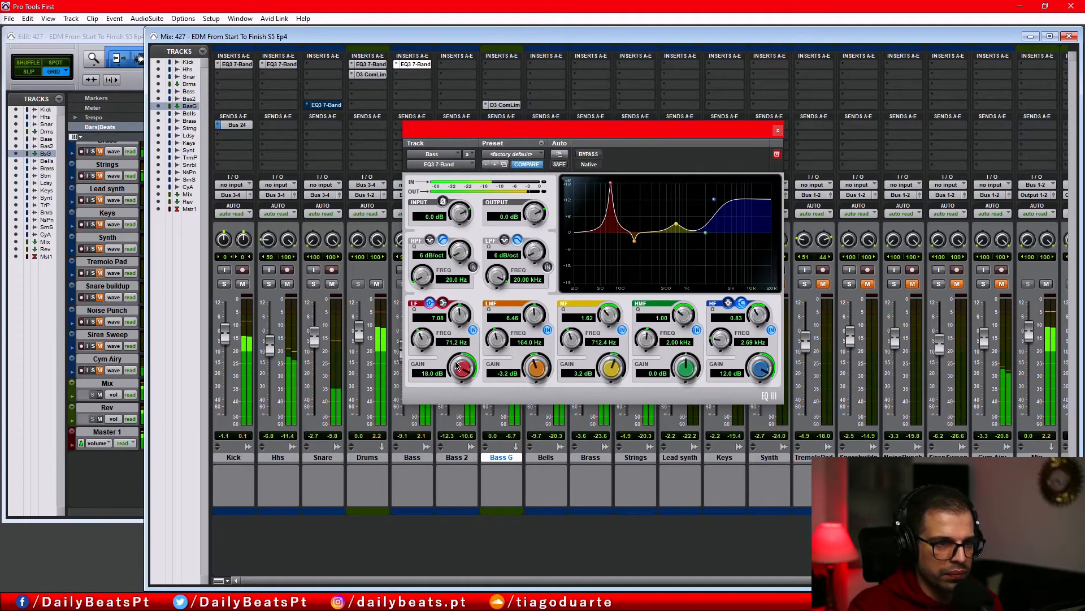
left_click_drag(458, 367, 458, 463)
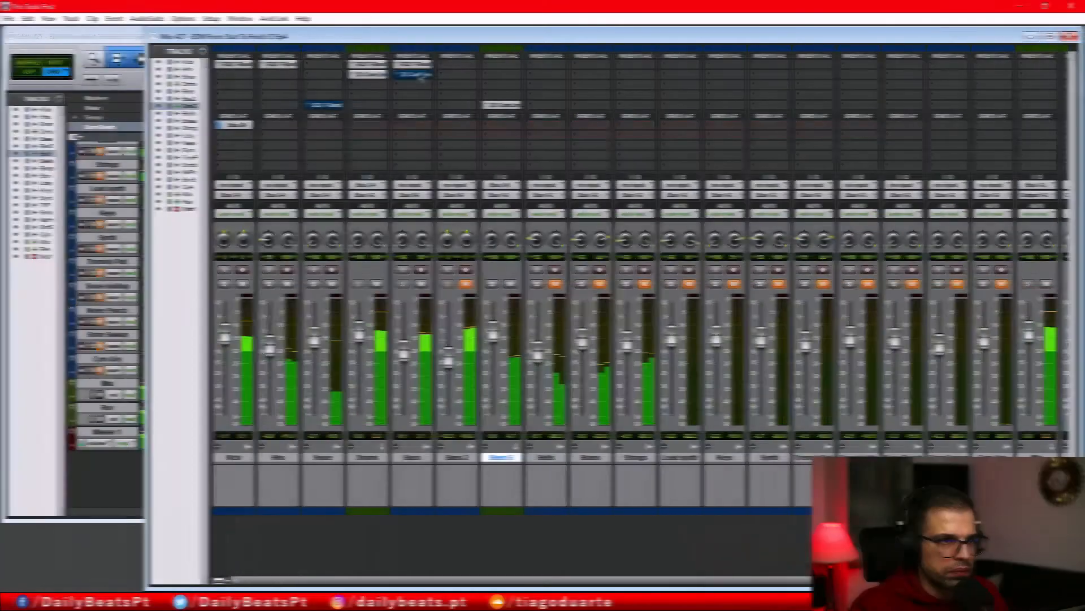
Compare the mix with all tracks' EQ and compressor inserts bypassed, restoring them to active.
left_click(372, 75, "ctrl+alt")
left_click(373, 66, "ctrl+alt")
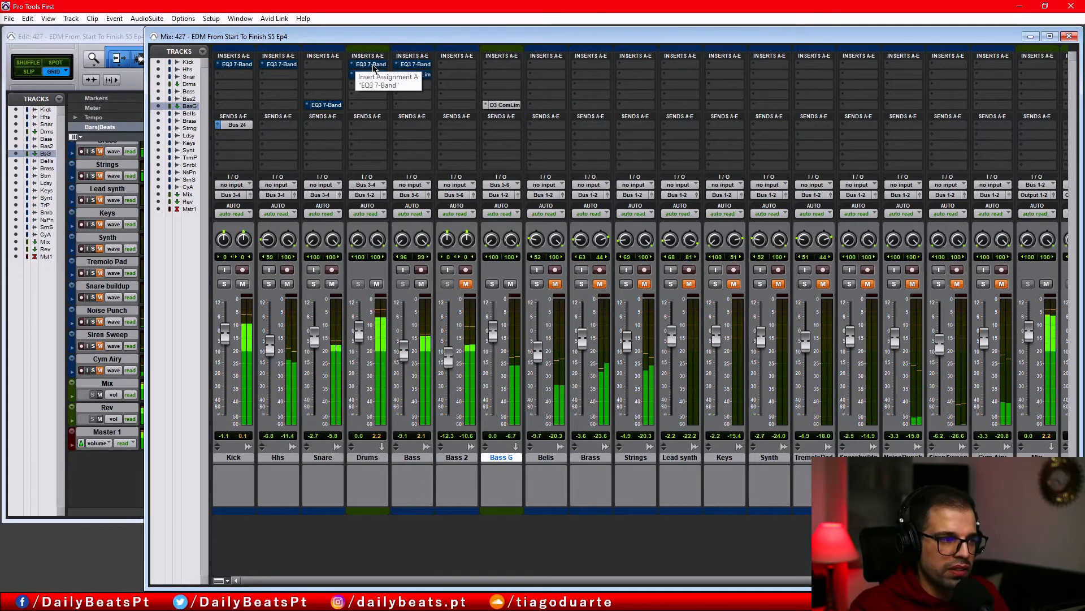
left_click(373, 66, "ctrl+alt")
left_click(372, 75, "ctrl+alt")
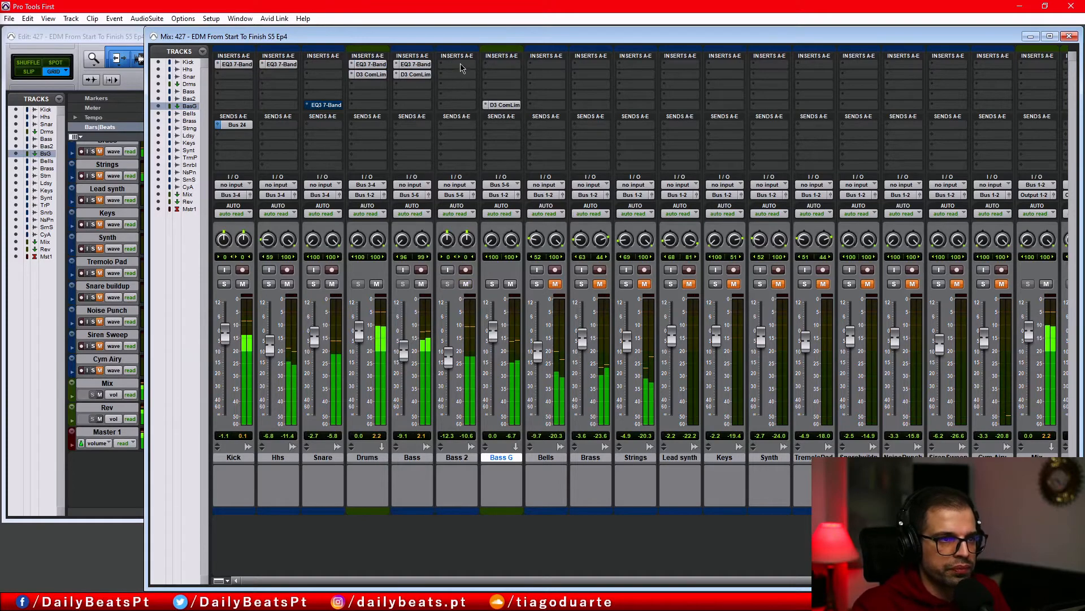
Insert a stereo EQ3 7-Band plug-in on the Bass 2 track's first insert slot.
left_click(461, 68)
mouse_move(526, 96)
mouse_move(611, 96)
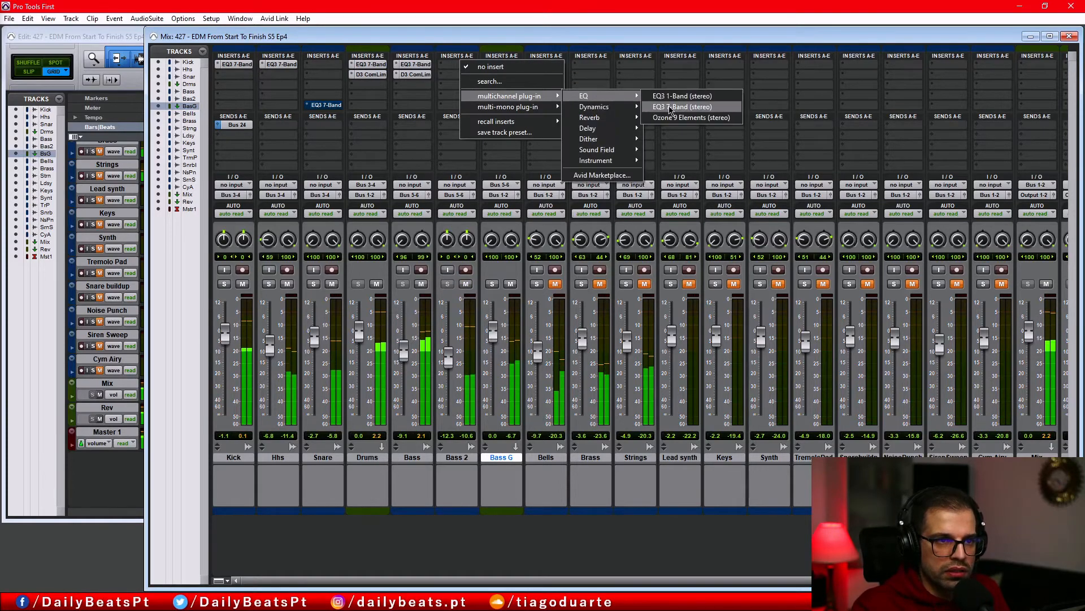
left_click(671, 107)
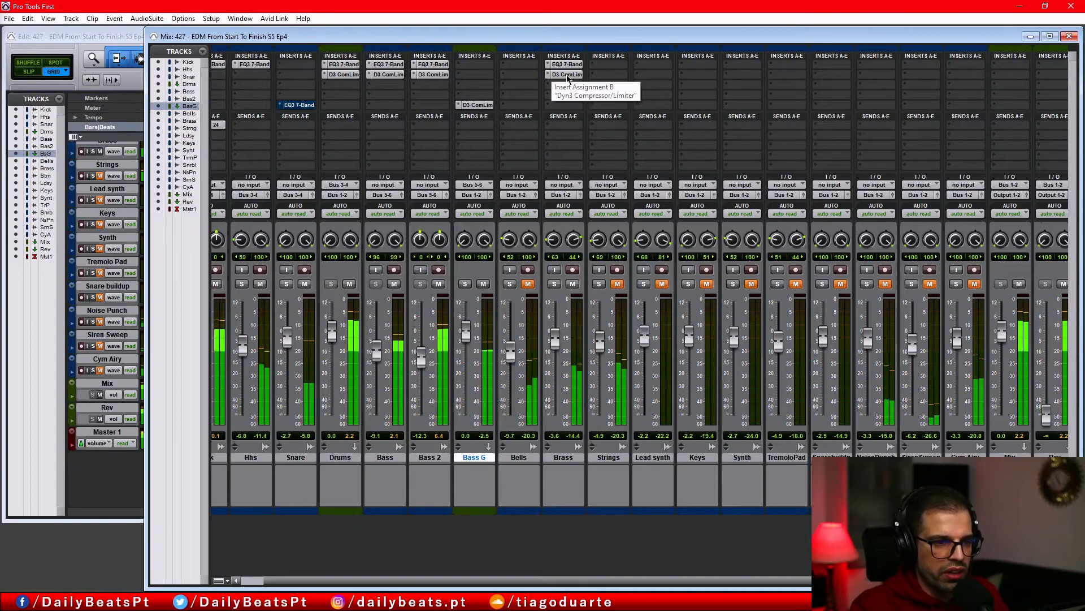
Audition the mix with Brass included, bypassing and re-enabling the EQ and compressor inserts on all tracks.
left_click(567, 66, "ctrl+alt")
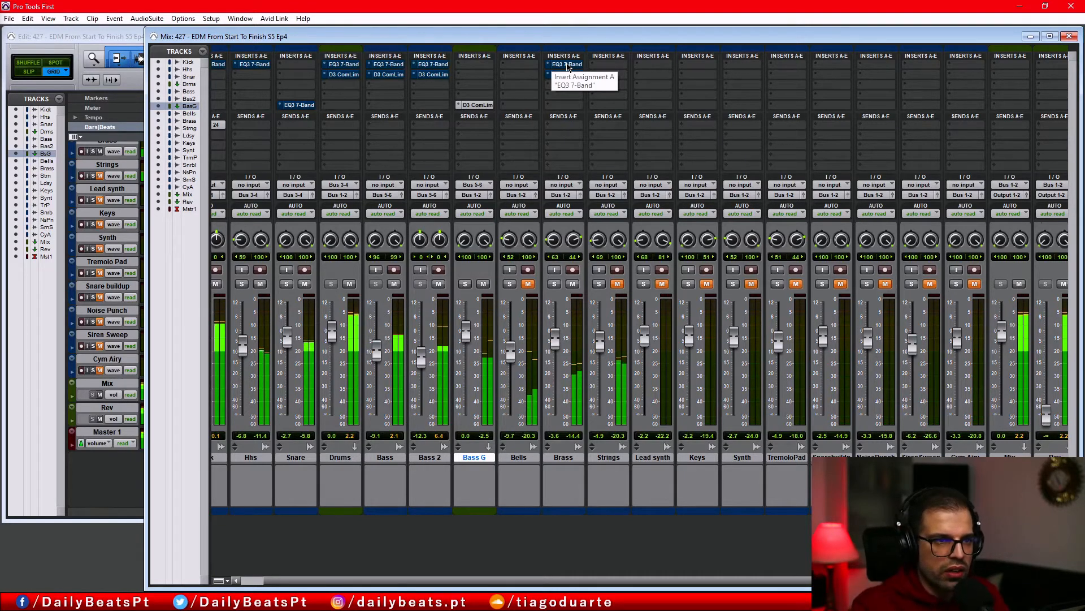
left_click(568, 67, "ctrl+alt")
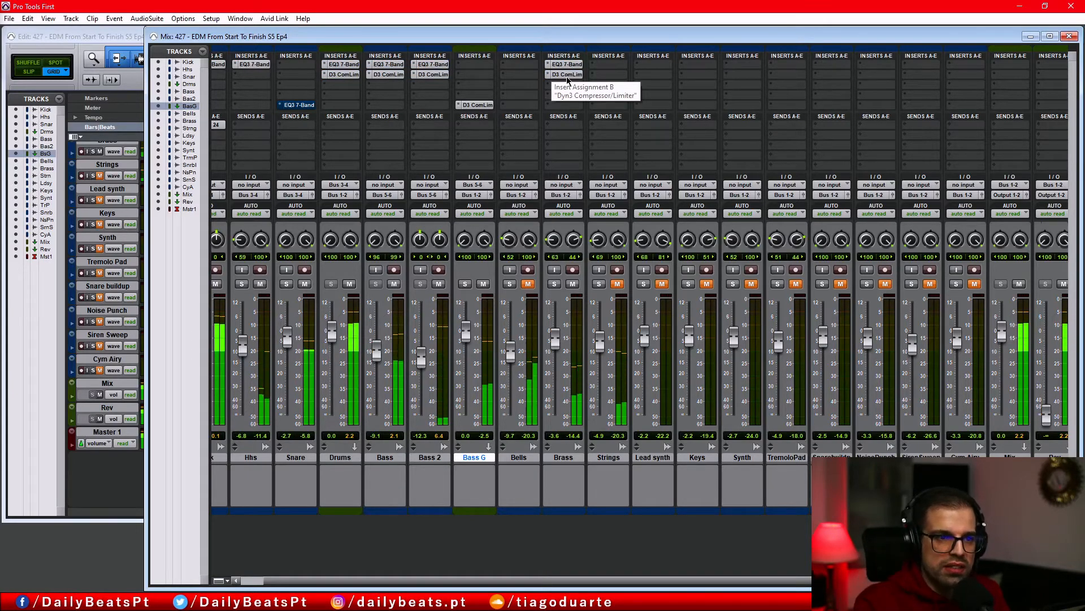
Copy the Brass compressor to the Strings track's second insert and set its gain to 2.7 dB.
left_click(529, 284)
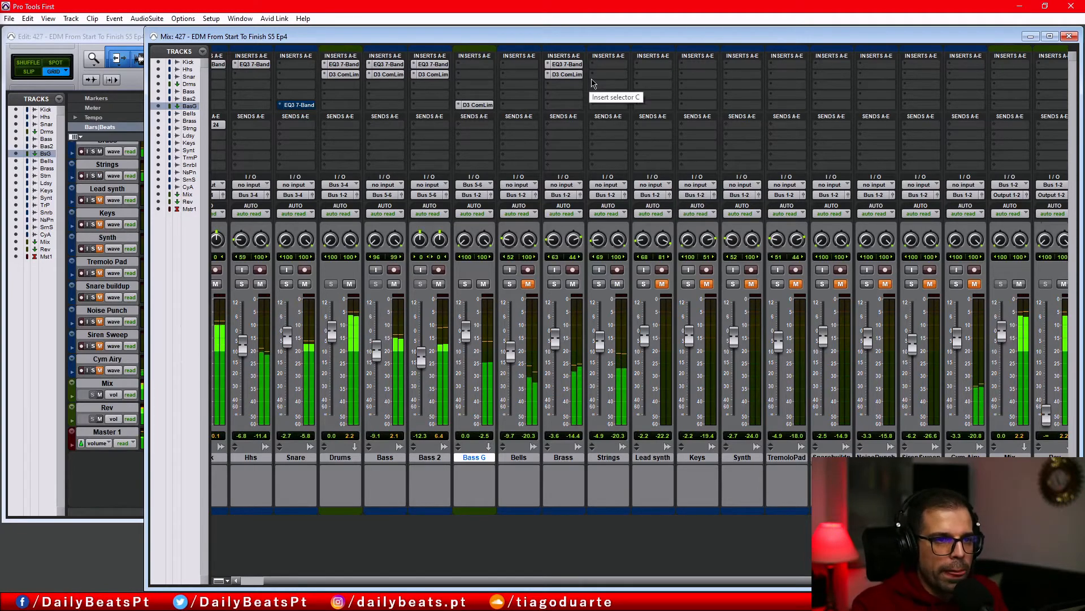
left_click_drag(565, 74, 608, 75)
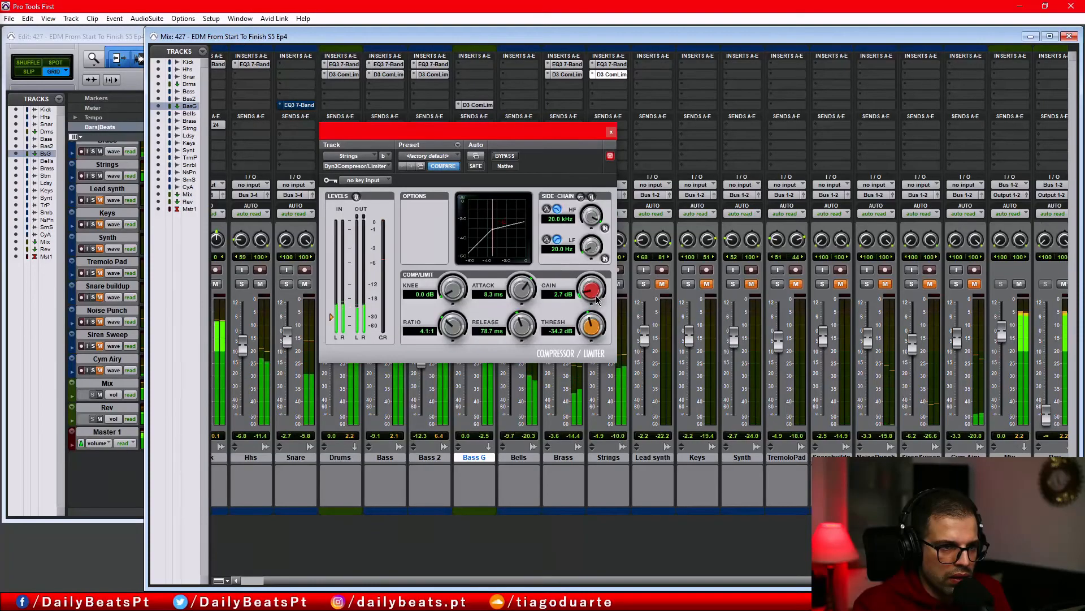
left_click(611, 134)
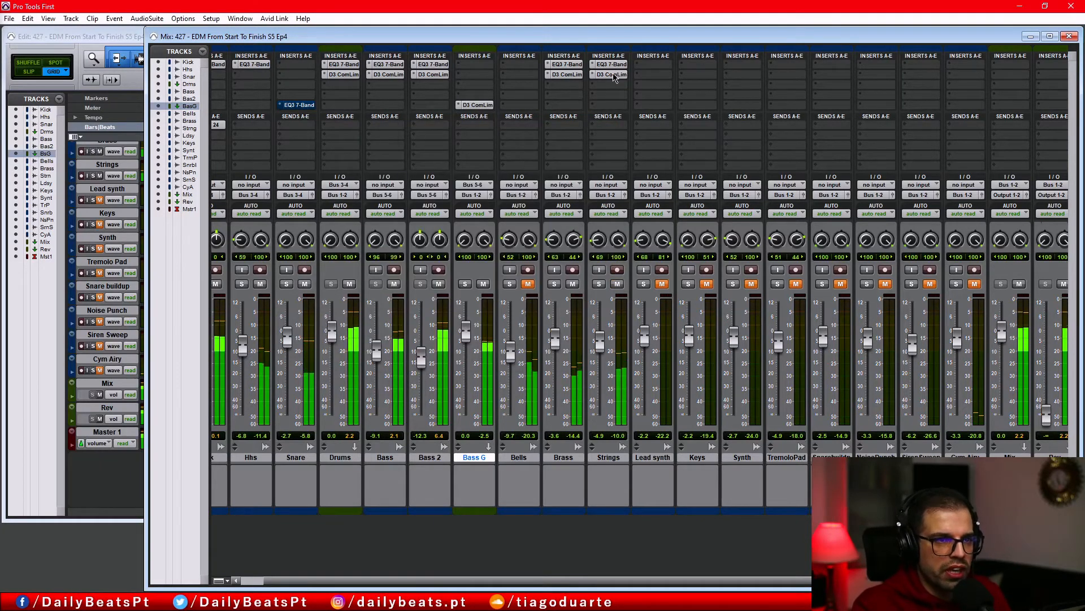
Bypass and restore every compressor and EQ to compare the mix with the Strings processing added.
left_click(614, 76, "ctrl+alt")
left_click(616, 65, "ctrl+alt")
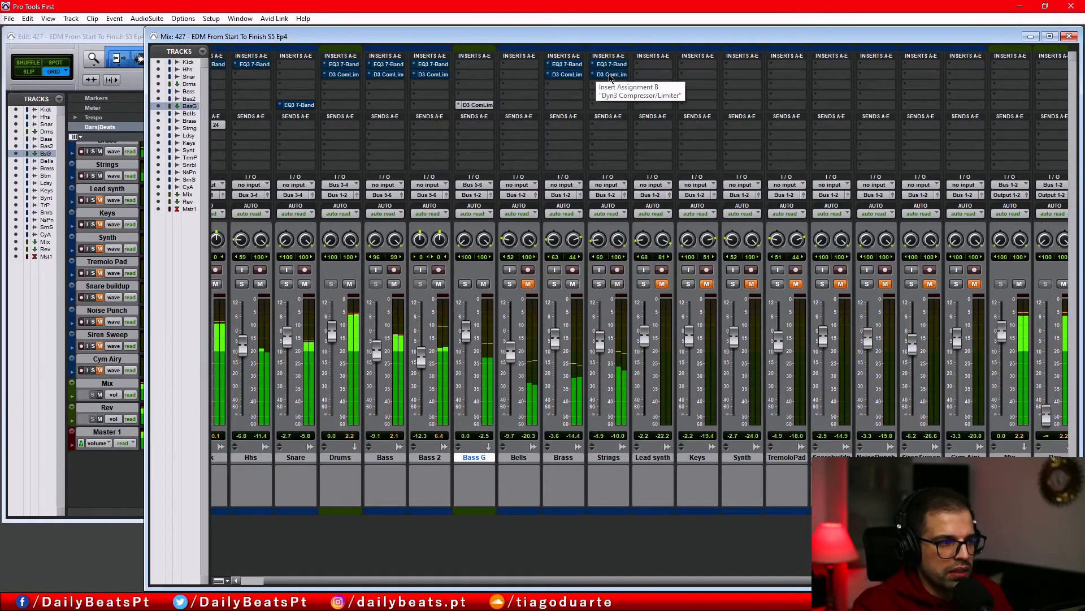
left_click(612, 74, "ctrl+alt")
left_click(612, 64, "ctrl+alt")
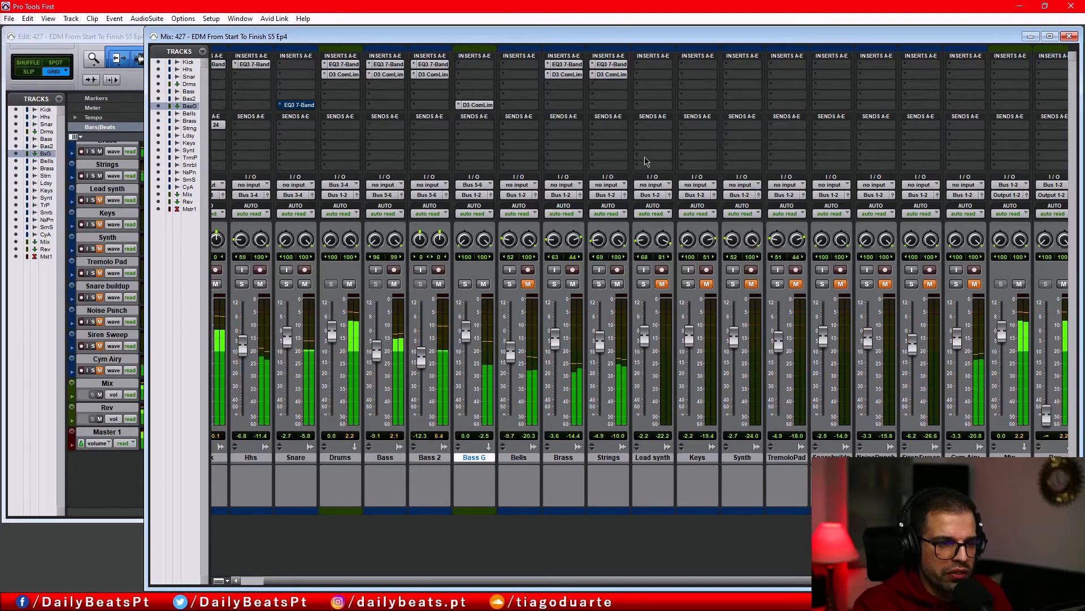
Set the Strings EQ's high-frequency gain to 3.1 dB and its high-pass filter frequency to 85.5 Hz.
left_click(612, 64)
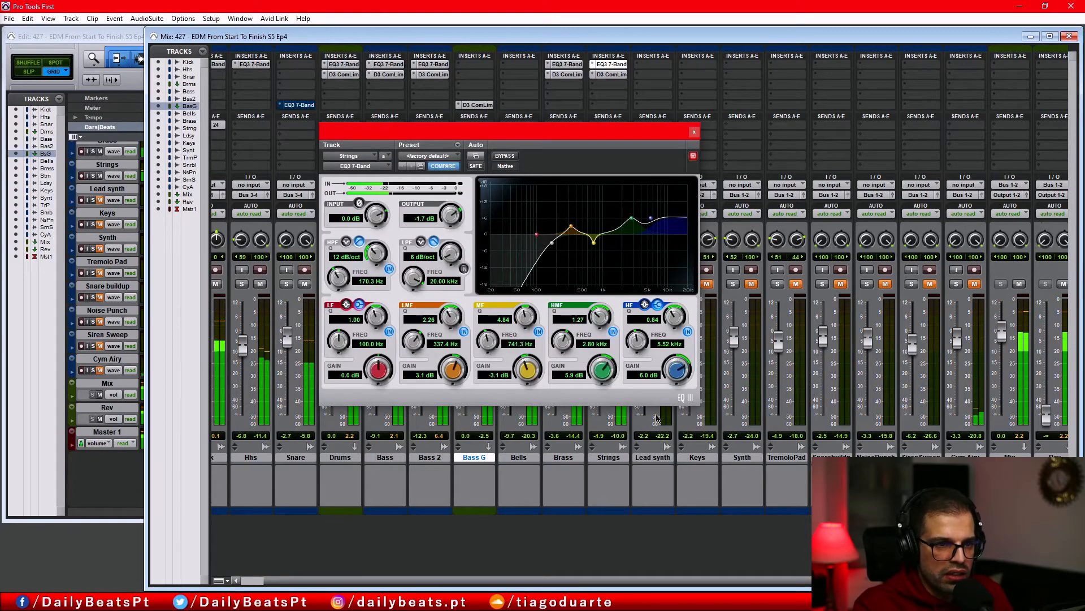
left_click_drag(672, 394, 674, 408)
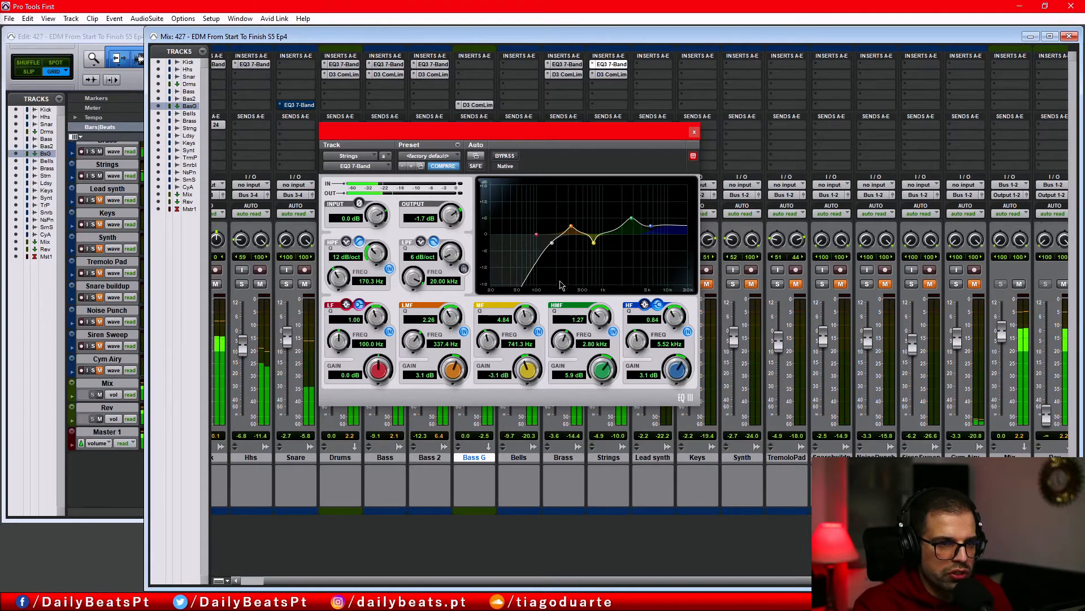
left_click_drag(338, 276, 335, 318)
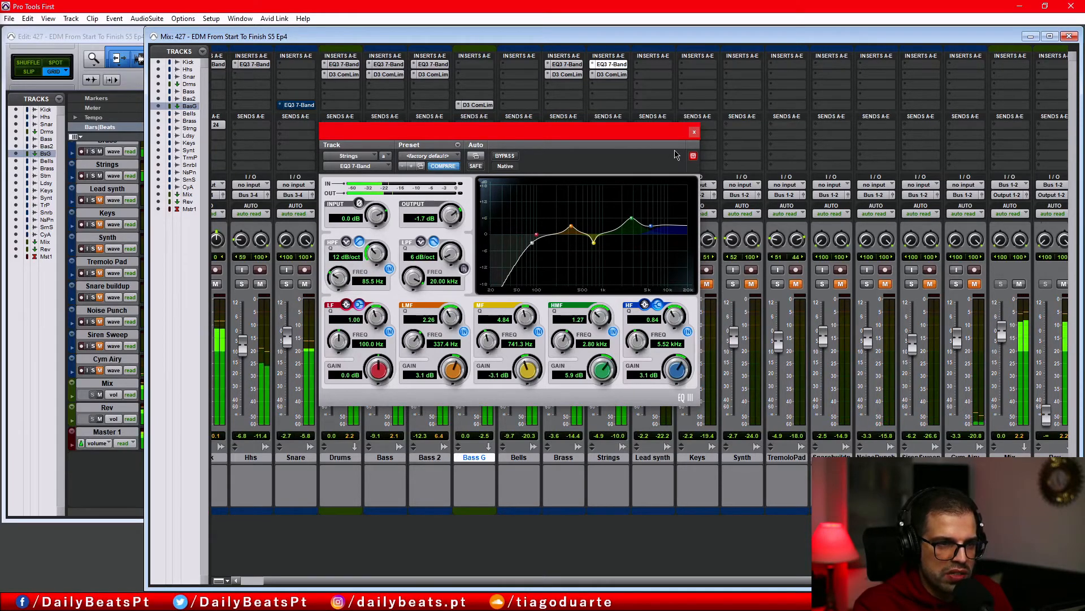
left_click(693, 134)
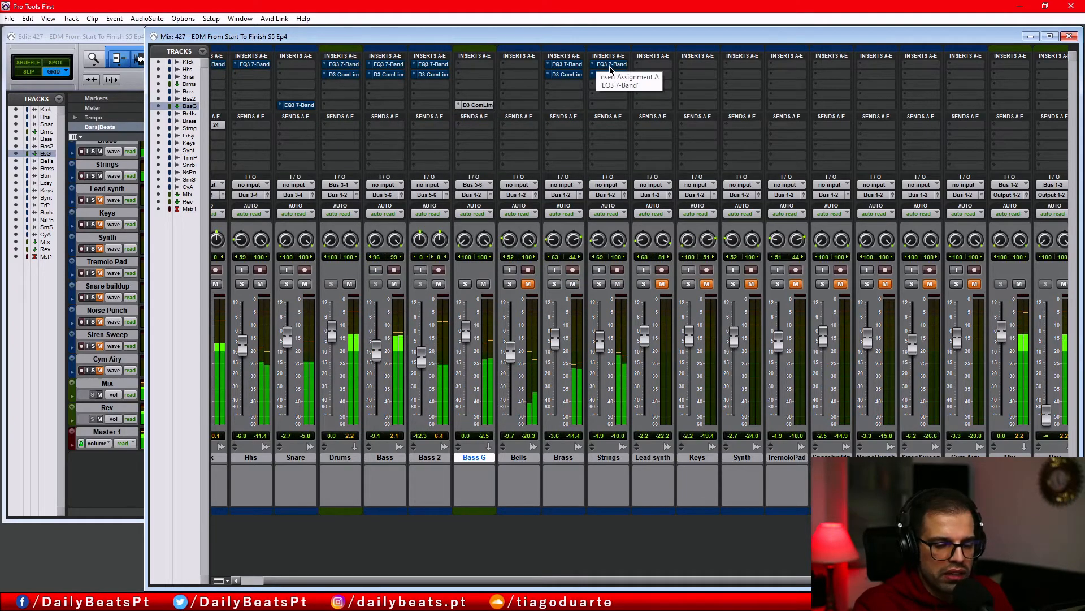
Re-enable all bypassed EQ and compressor inserts and close the Cym Airy EQ.
left_click(610, 67, "ctrl+alt")
left_click(613, 76, "ctrl+alt")
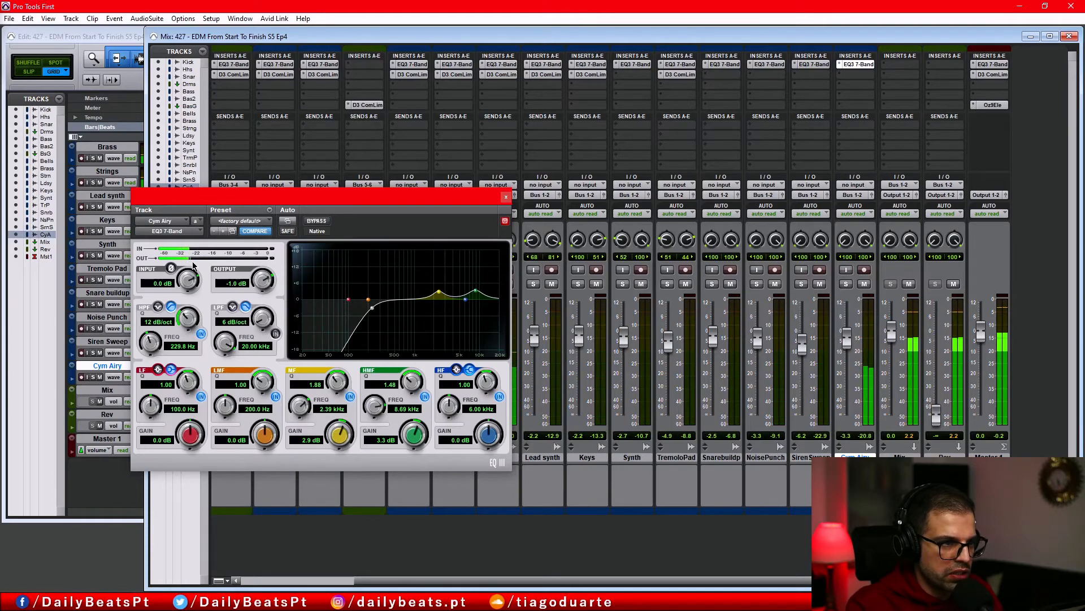
left_click(507, 198)
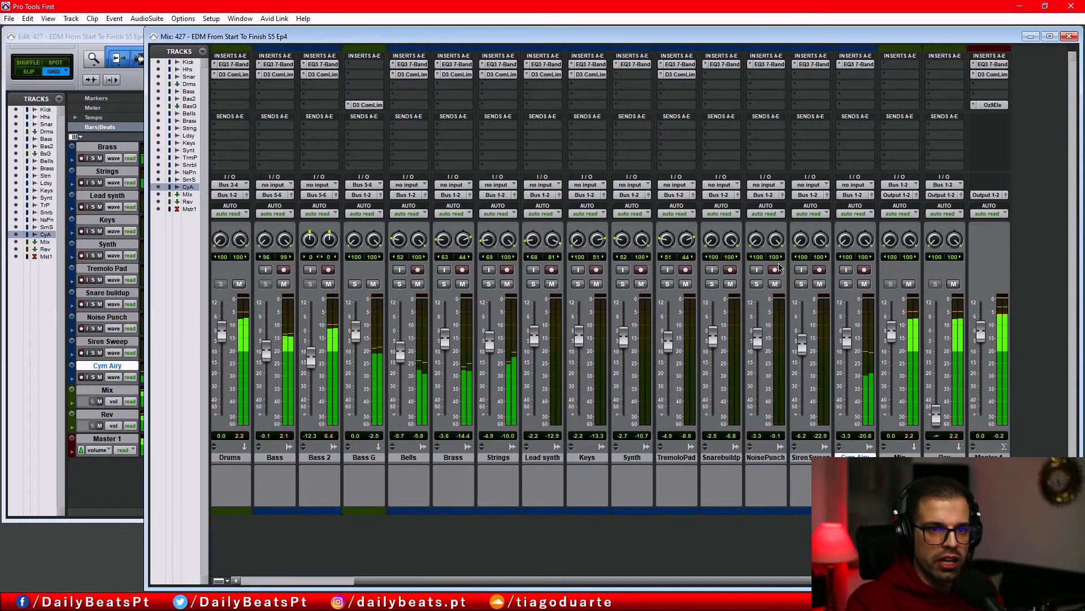
Stop playback and restart it in the Edit window from bar 81, where the snare buildup begins.
left_click(128, 34)
key("space")
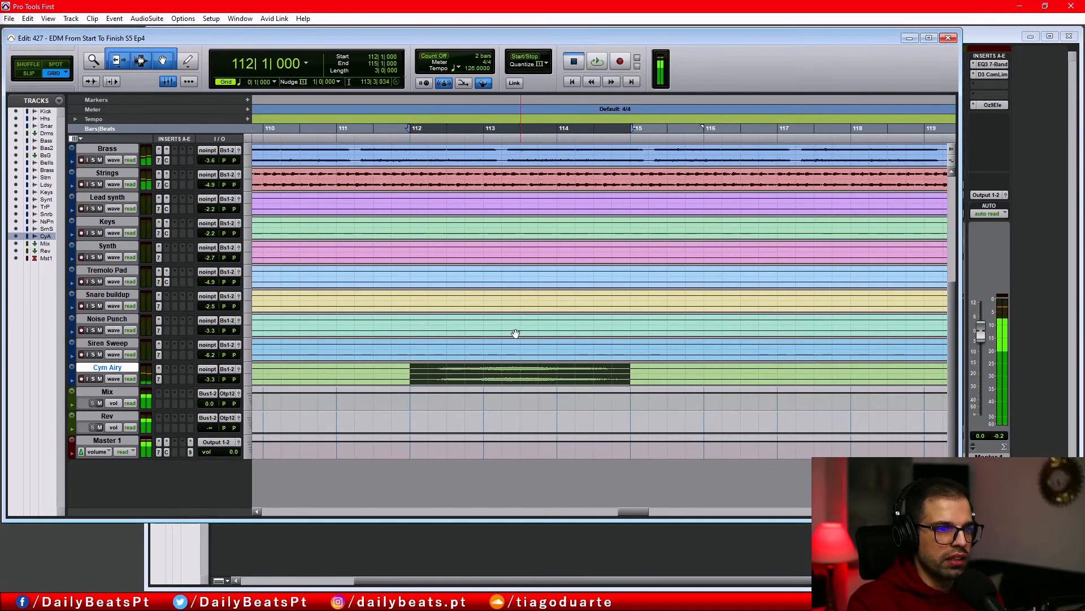
left_click(416, 372)
scroll(529, 301, "down", 5)
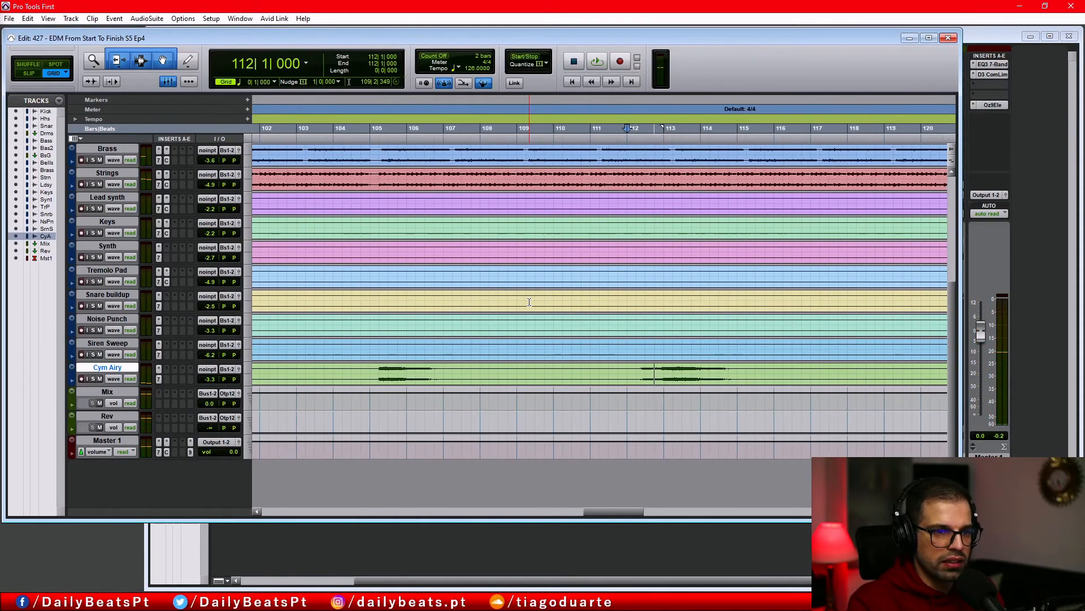
scroll(534, 312, "left", 5)
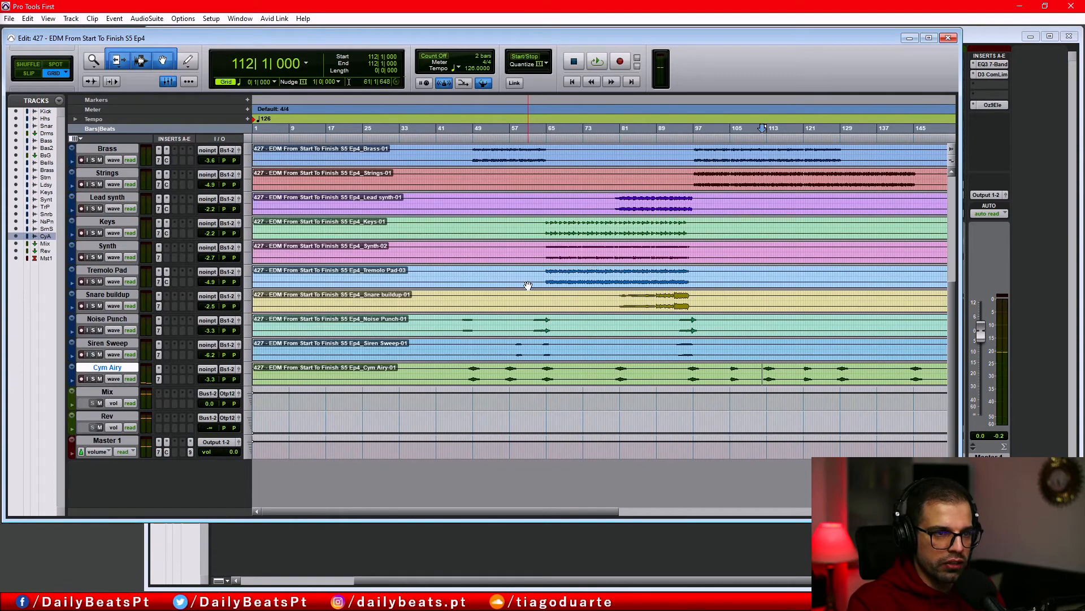
left_click(629, 298)
key("space")
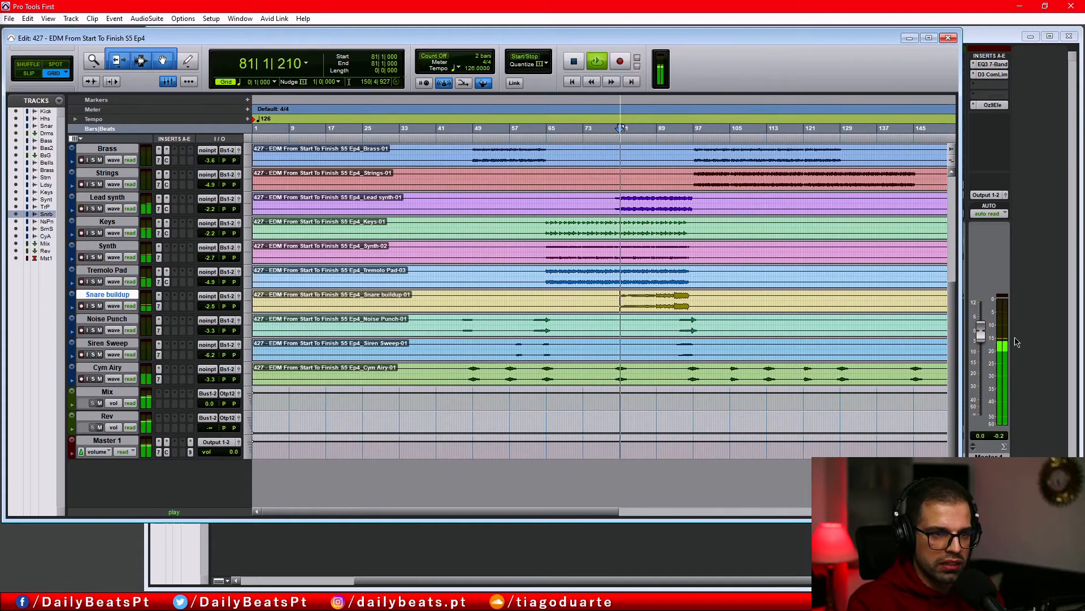
Switch to the Mix window and turn off the Imager in the Master 1 track's Ozone 9 Elements plug-in.
key("ctrl+equal")
left_click(993, 105)
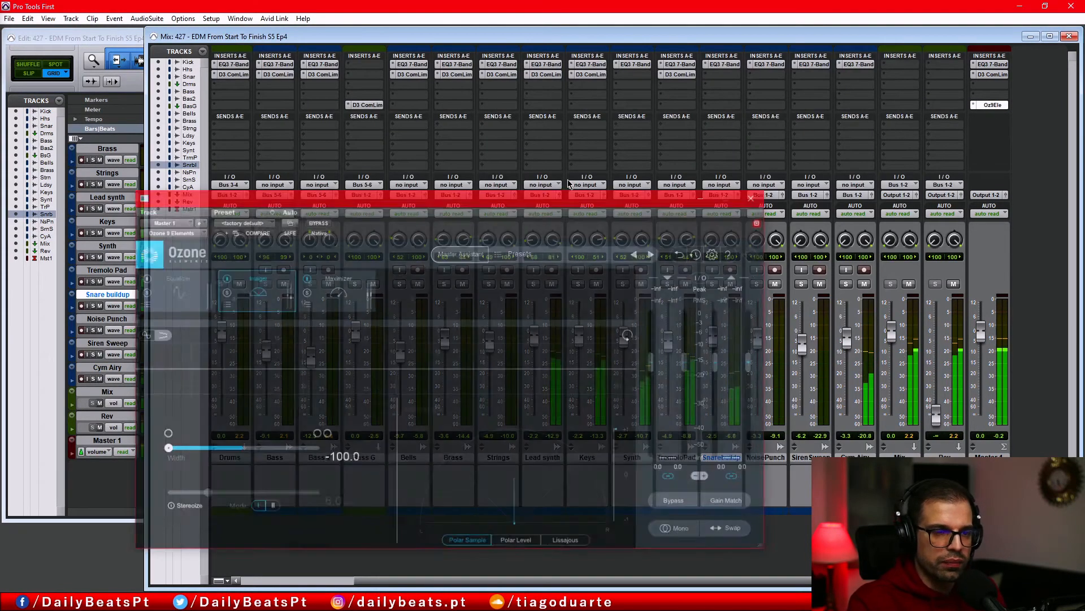
left_click(224, 277)
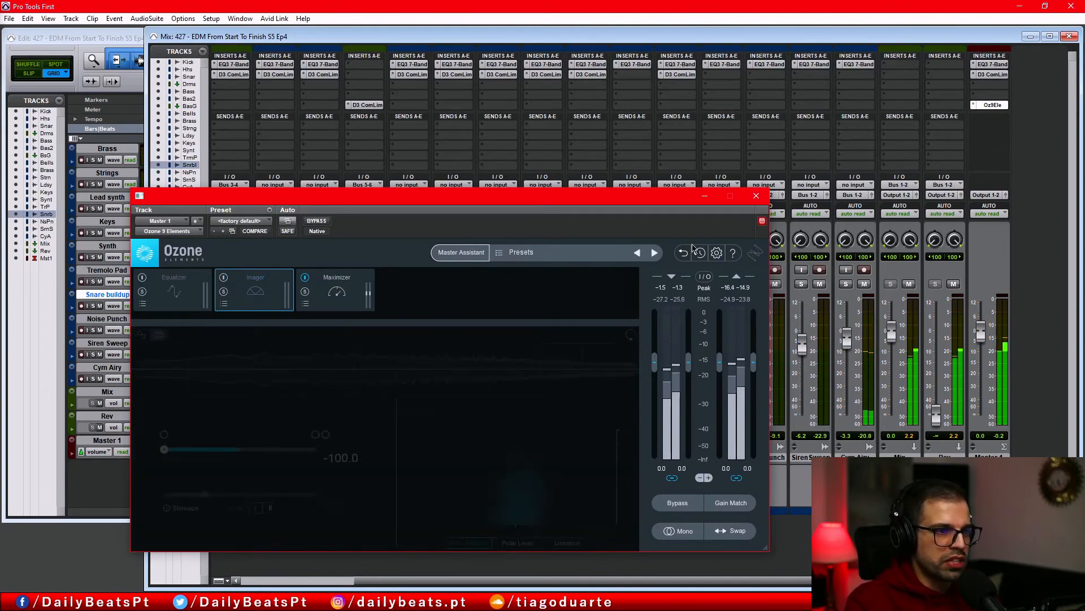
left_click(755, 197)
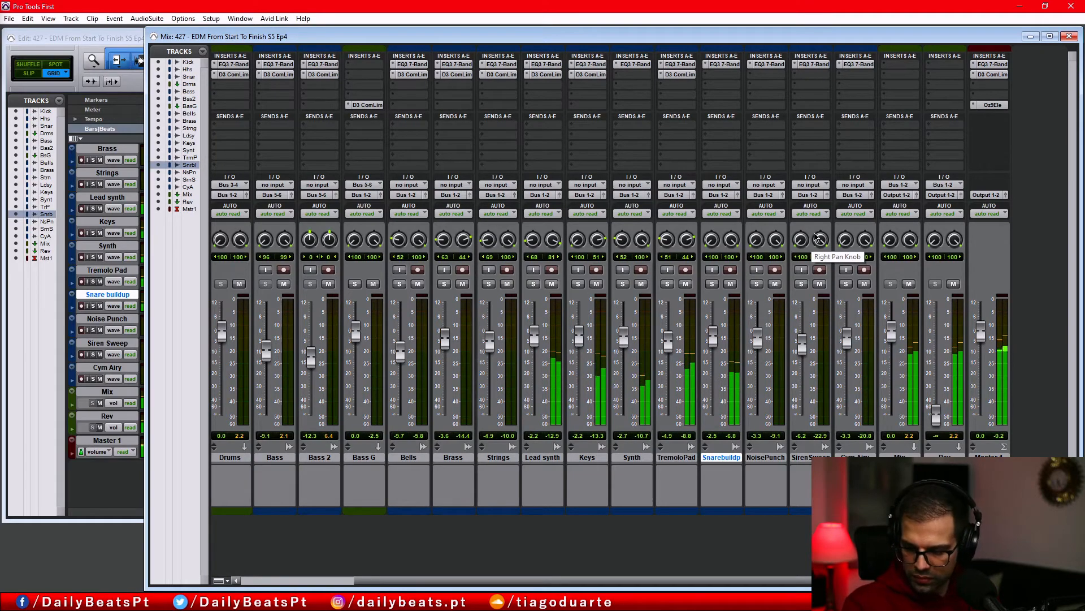
Compare the buildup and the following section with all EQs and compressors bypassed, restoring them each time.
left_click(681, 65, "ctrl+alt")
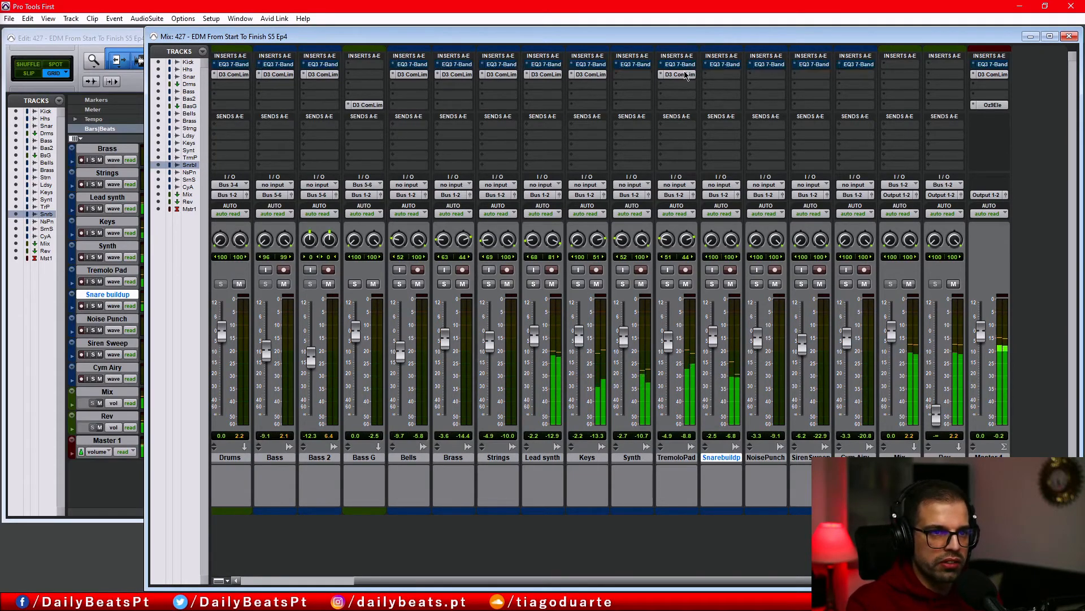
left_click(683, 75, "ctrl+alt")
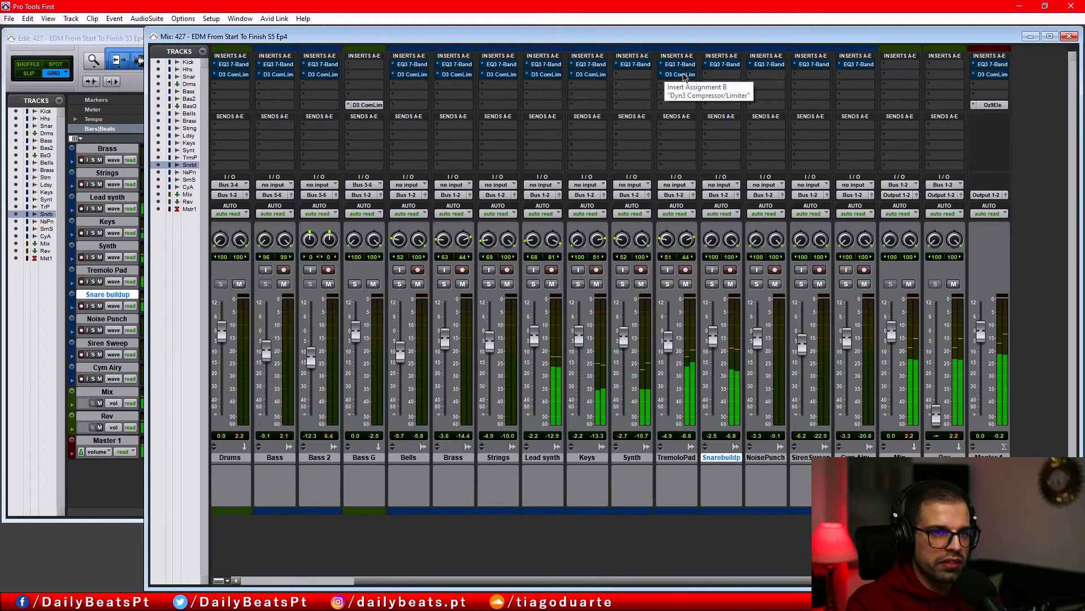
left_click(683, 75, "ctrl+alt")
left_click(684, 66, "ctrl+alt")
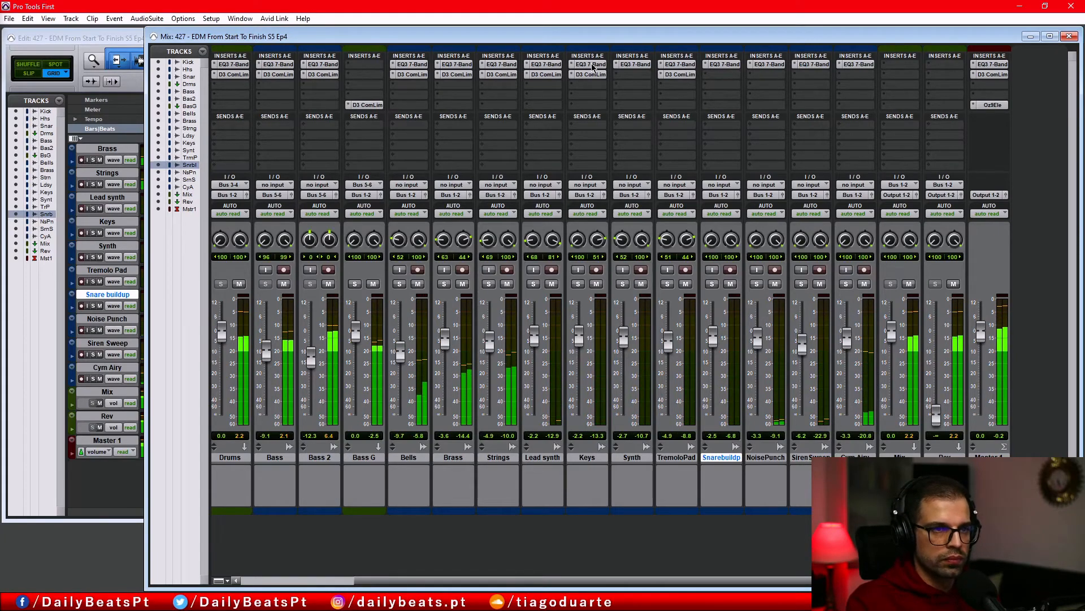
left_click(591, 66, "ctrl+alt")
left_click(591, 76, "ctrl+alt")
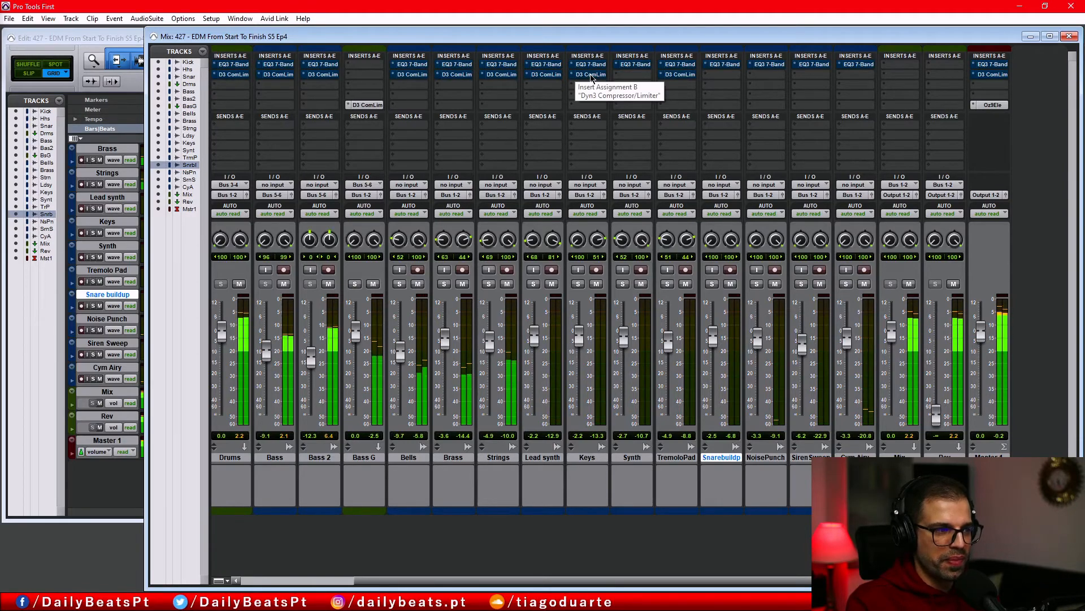
left_click(591, 77, "ctrl+alt")
left_click(588, 66, "ctrl+alt")
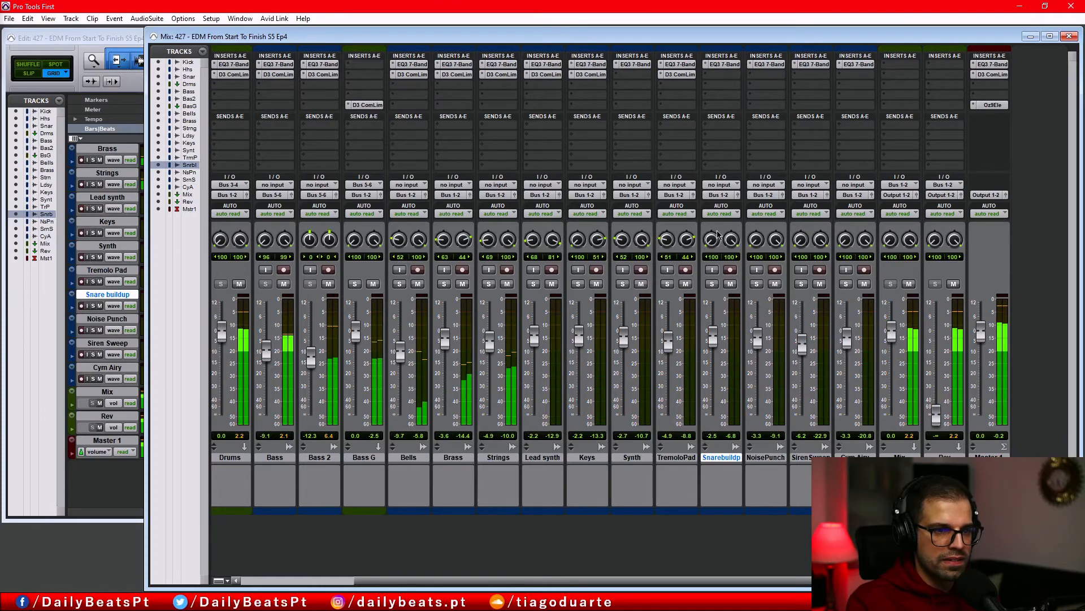
Check the mix at low volume with the Master 1 fader at -28.1 and -16.9 dB, and reset it to 0 dB.
scroll(686, 145, "left", 3)
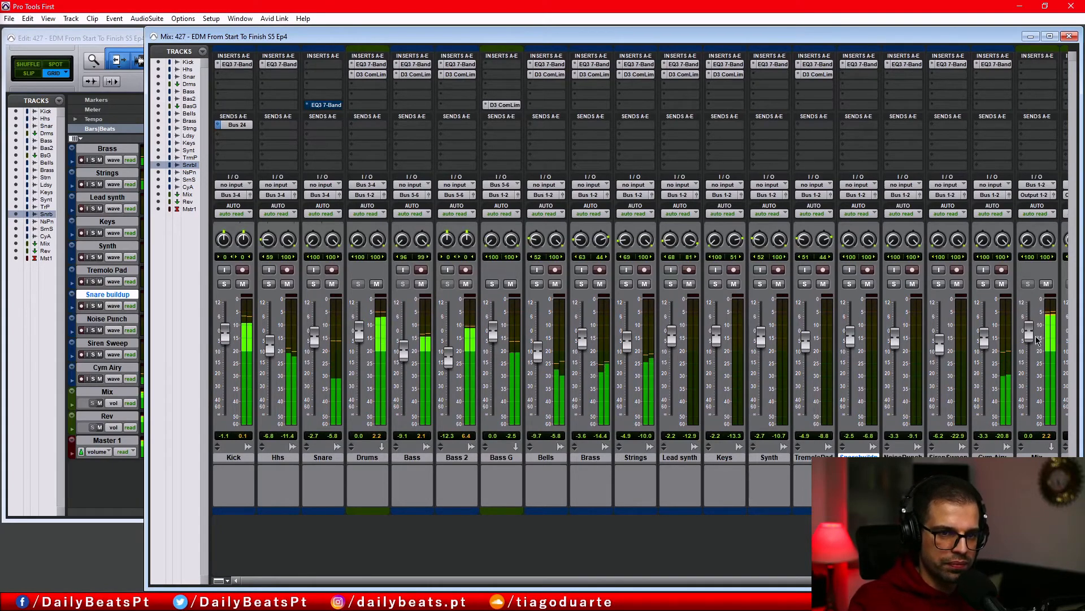
left_click_drag(1037, 339, 1013, 389)
scroll(1036, 344, "right", 3)
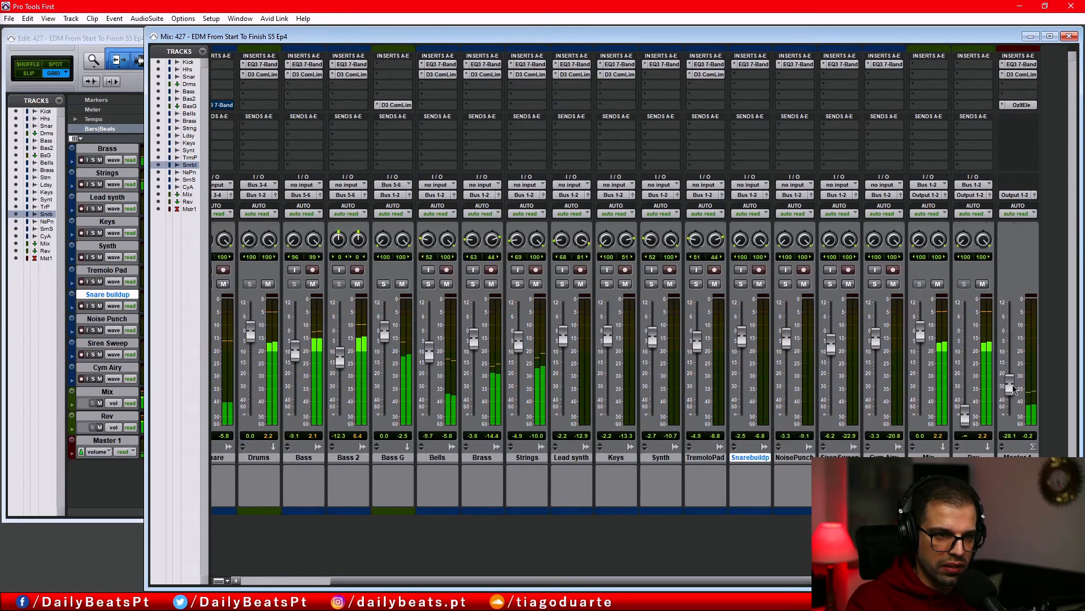
left_click_drag(1014, 389, 1017, 366)
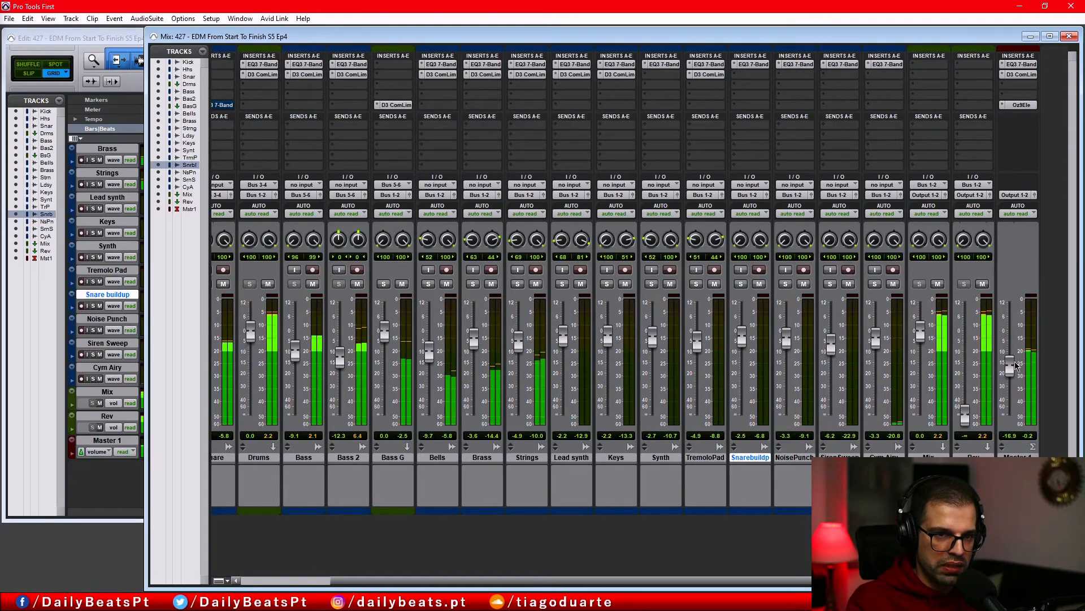
left_click(1016, 366, "alt")
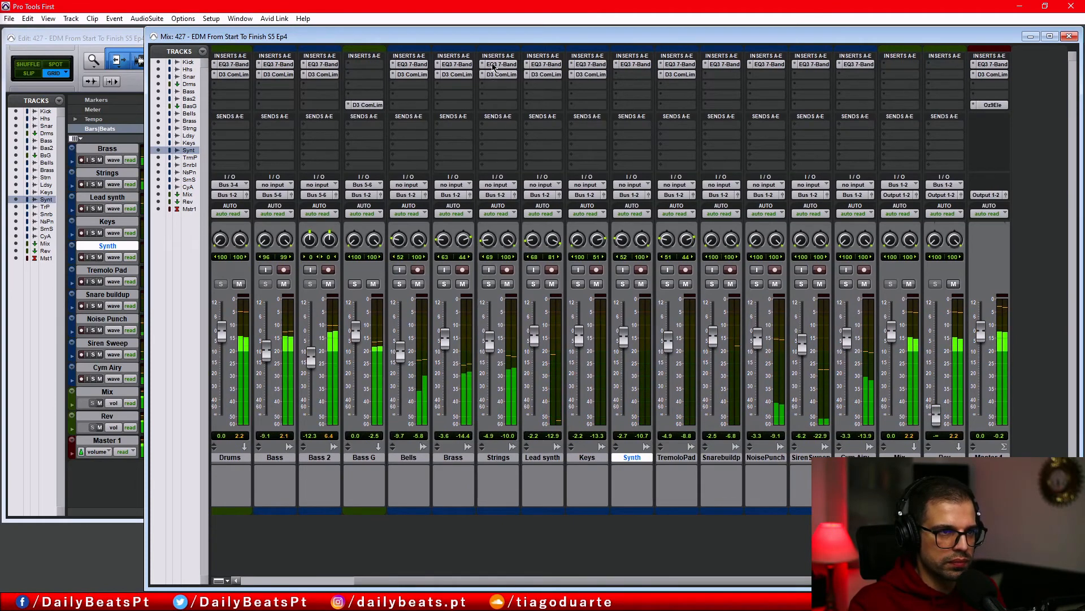
Bypass all EQ and compressor inserts once more and reactivate them to compare the full mix.
left_click(493, 67, "ctrl+alt")
left_click(496, 77, "ctrl+alt")
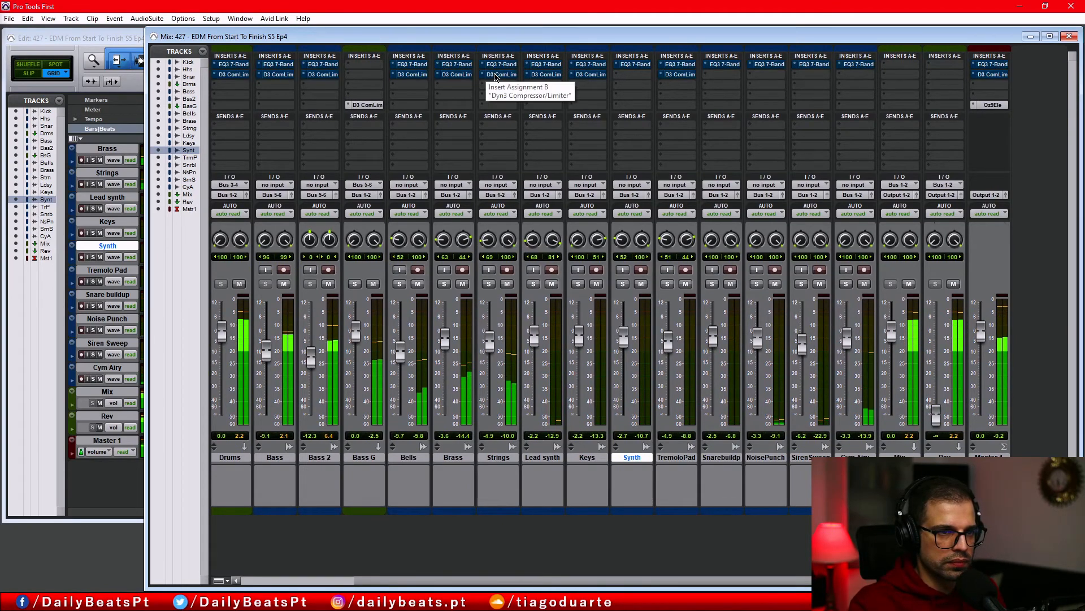
left_click(495, 77, "ctrl+alt")
left_click(494, 66, "ctrl+alt")
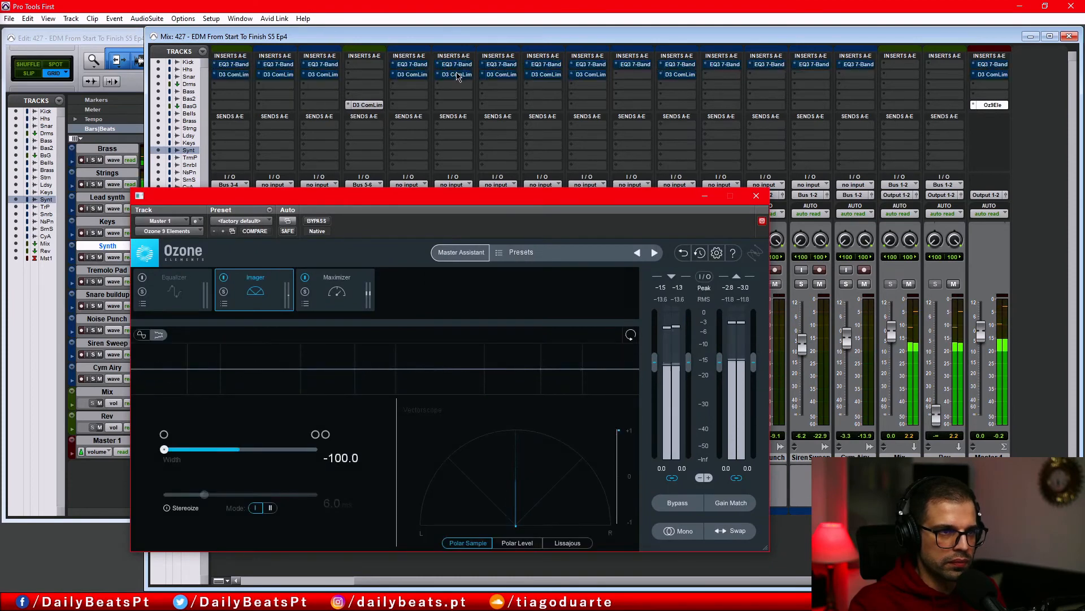
Re-enable all compressors and EQs, switch off the Imager in the Master 1 Ozone plug-in and close it.
left_click(457, 75, "ctrl+alt")
left_click(457, 65, "ctrl+alt")
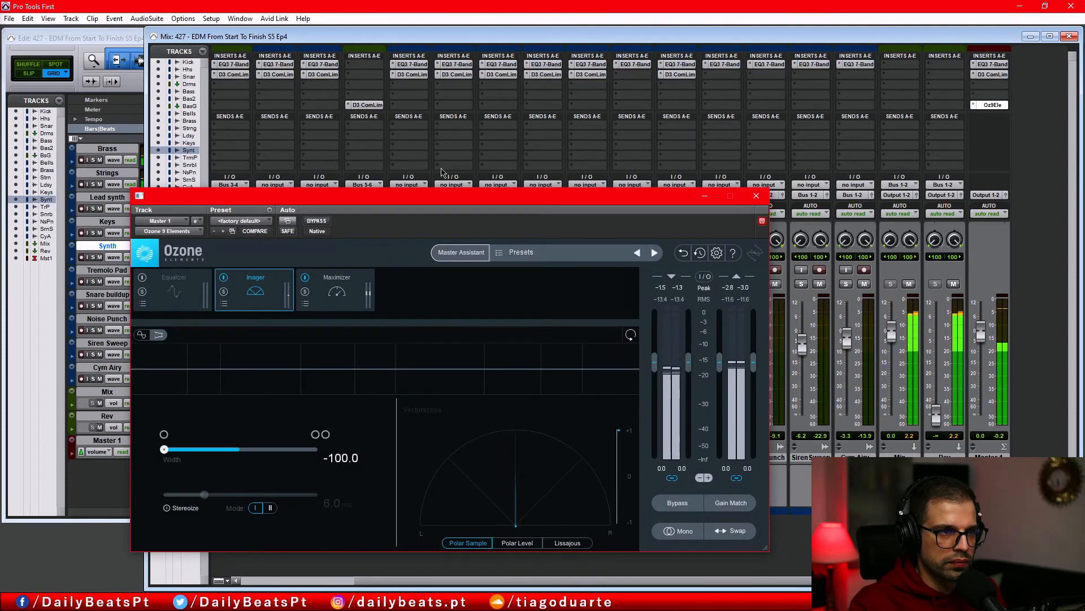
left_click(224, 279)
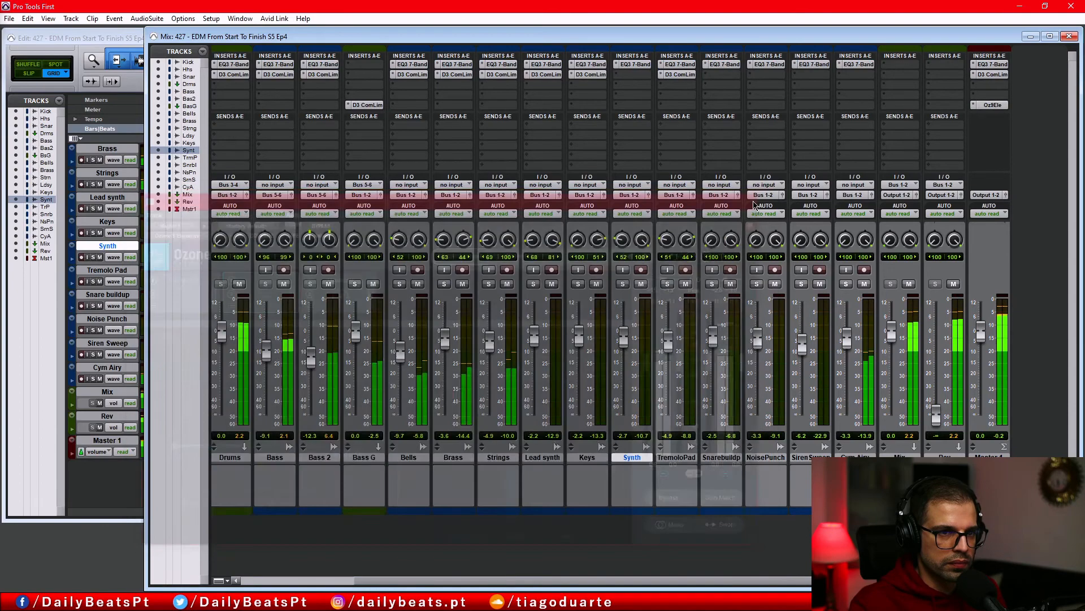
left_click(756, 196)
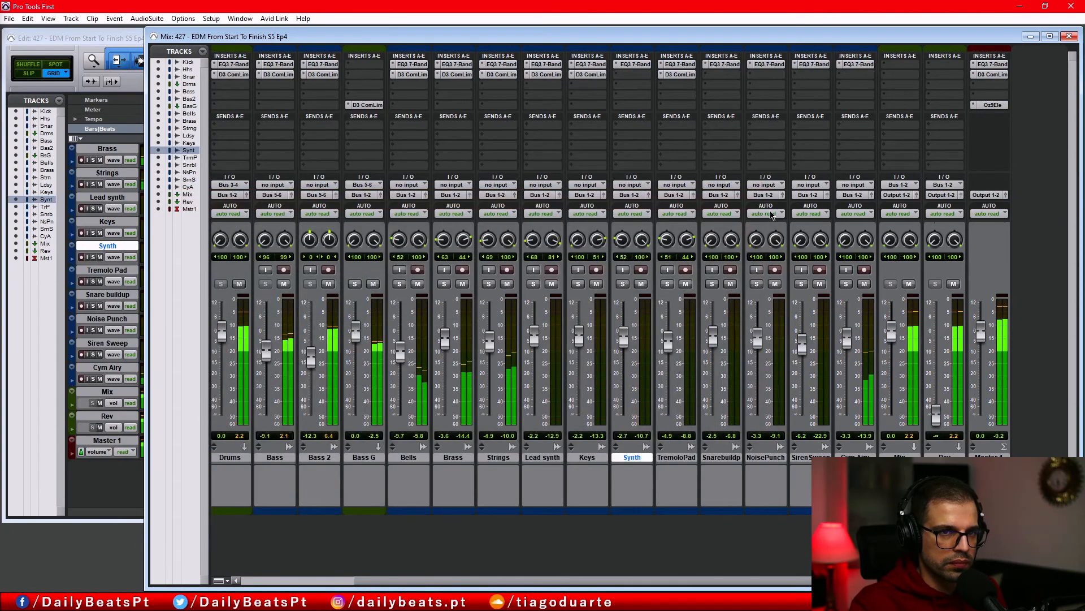